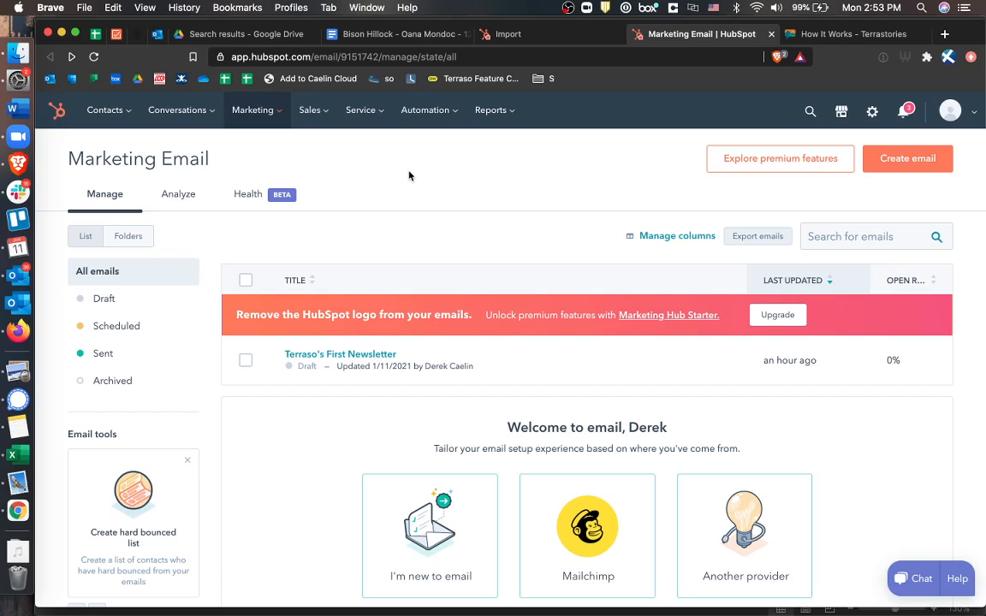
Step: Open the draft email "Terraso's First Newsletter" and look through its content, including the greeting text block
click(343, 354)
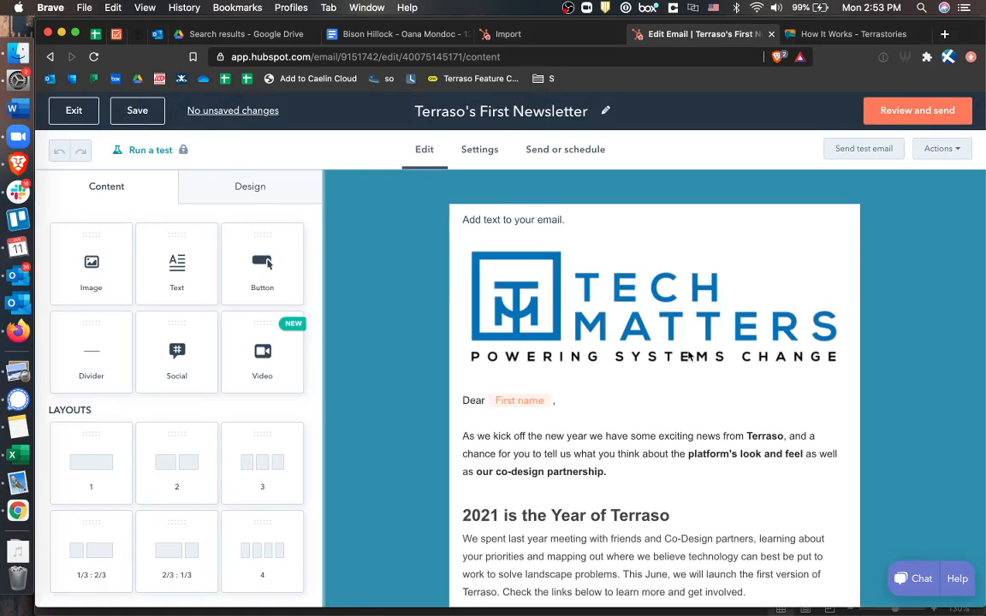
scroll(690, 358, down, 4)
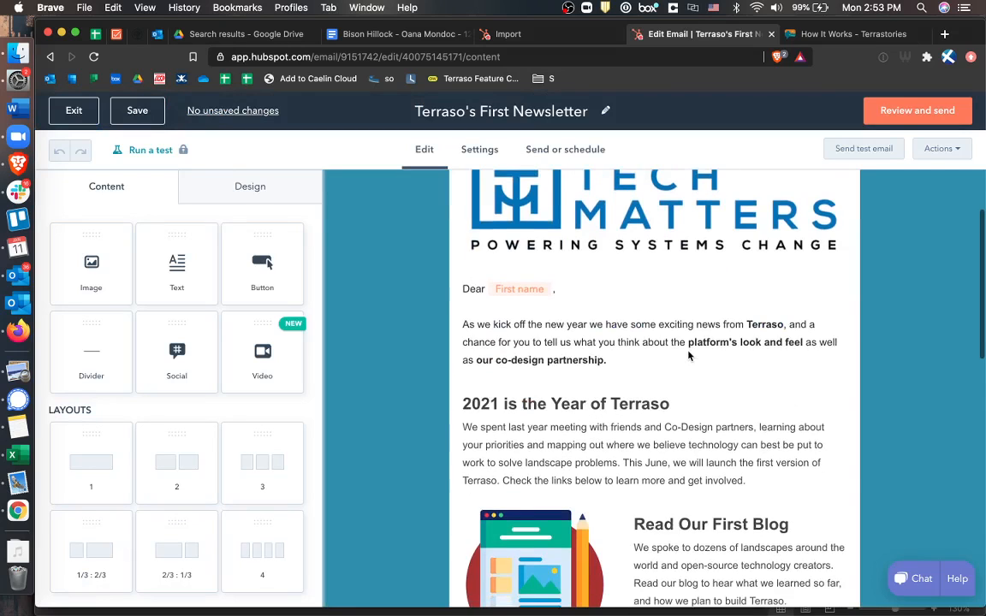
scroll(690, 352, up, 3)
scroll(702, 351, down, 5)
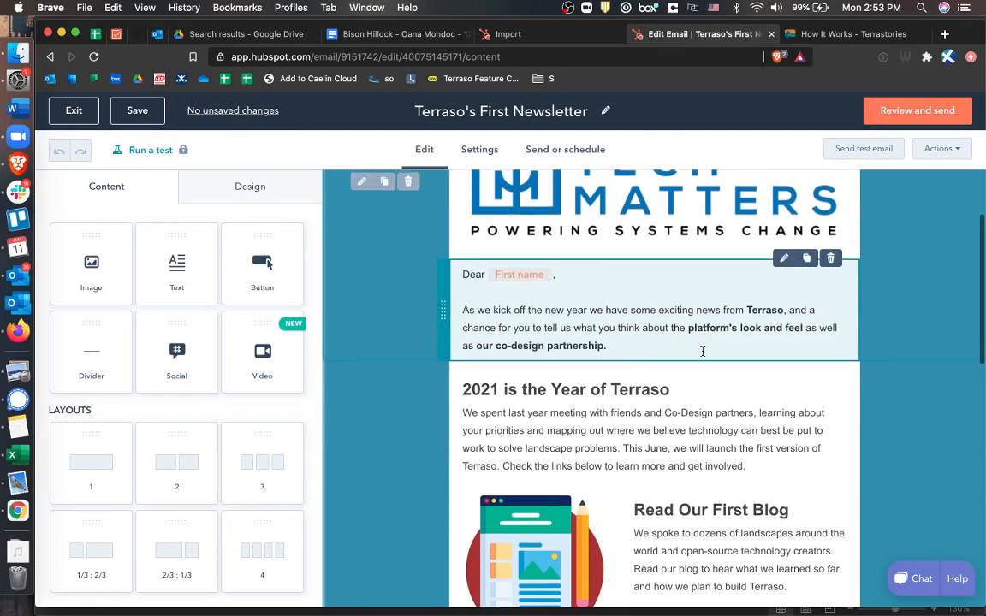
scroll(670, 458, down, 10)
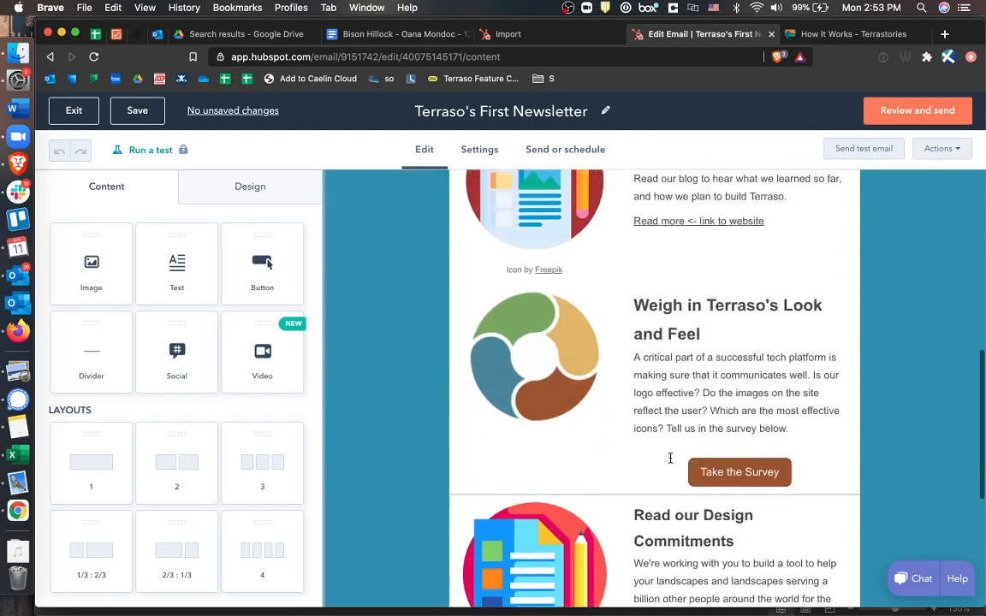
scroll(671, 459, up, 15)
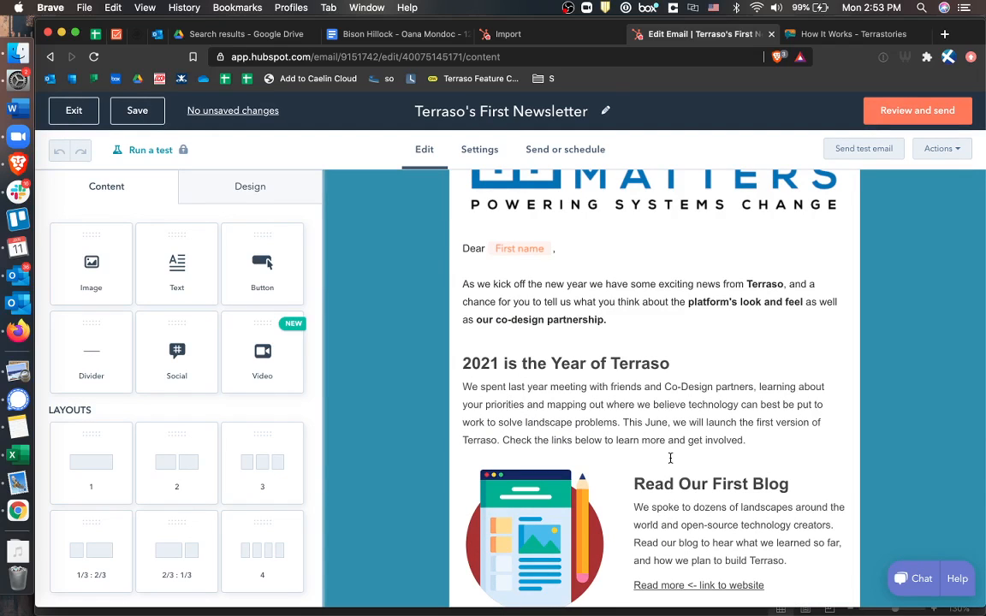
scroll(670, 458, up, 3)
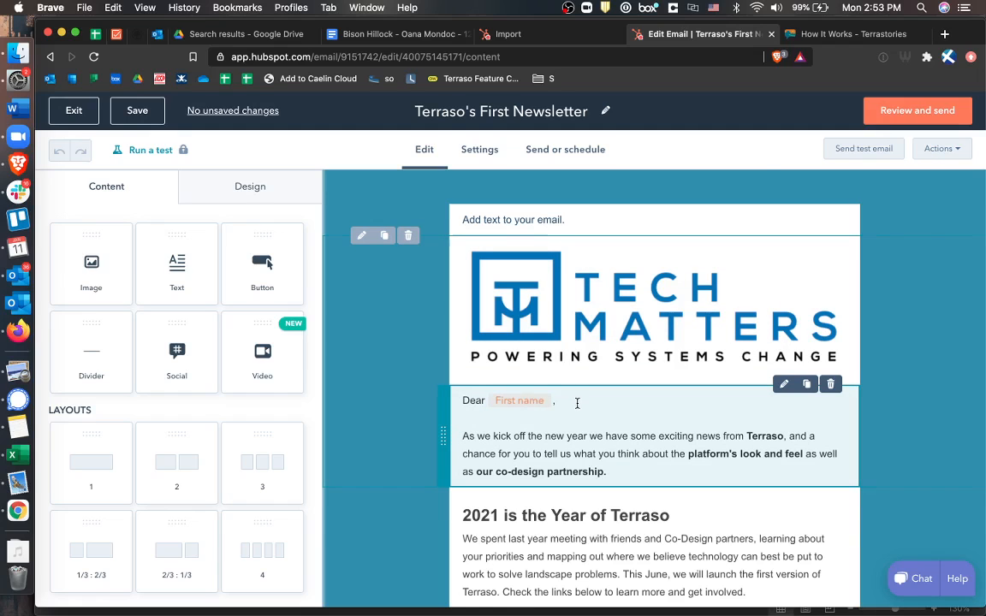
click(577, 403)
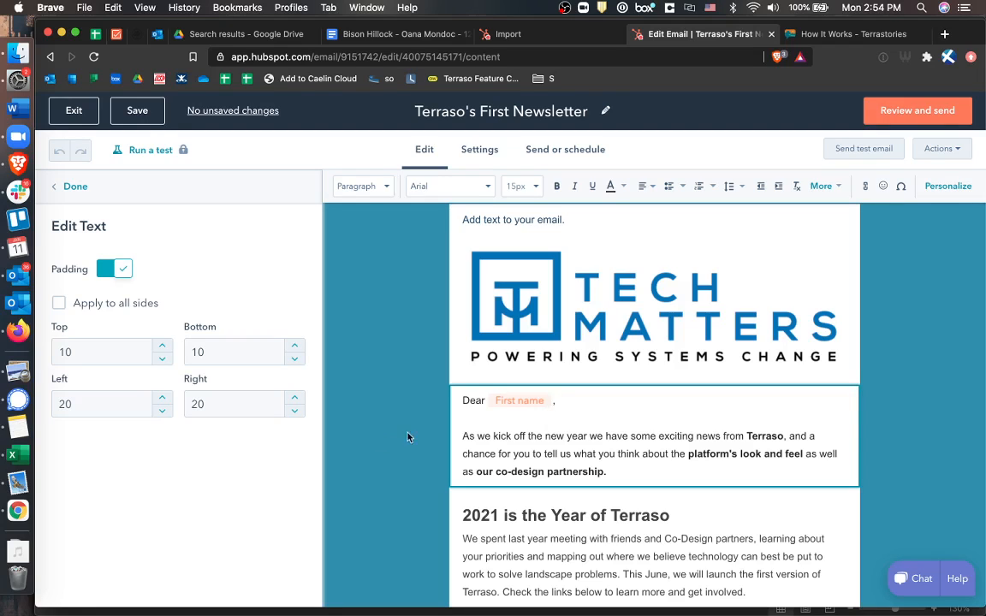
Step: Switch to the Special Message workbook in Excel and examine the Contact ID and Custom Message columns
click(22, 460)
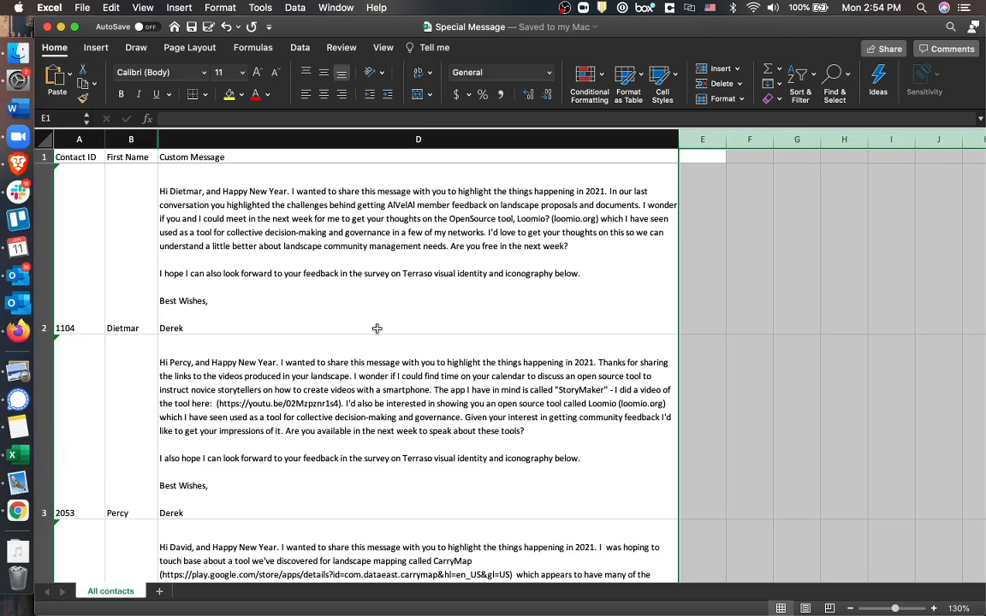
click(776, 263)
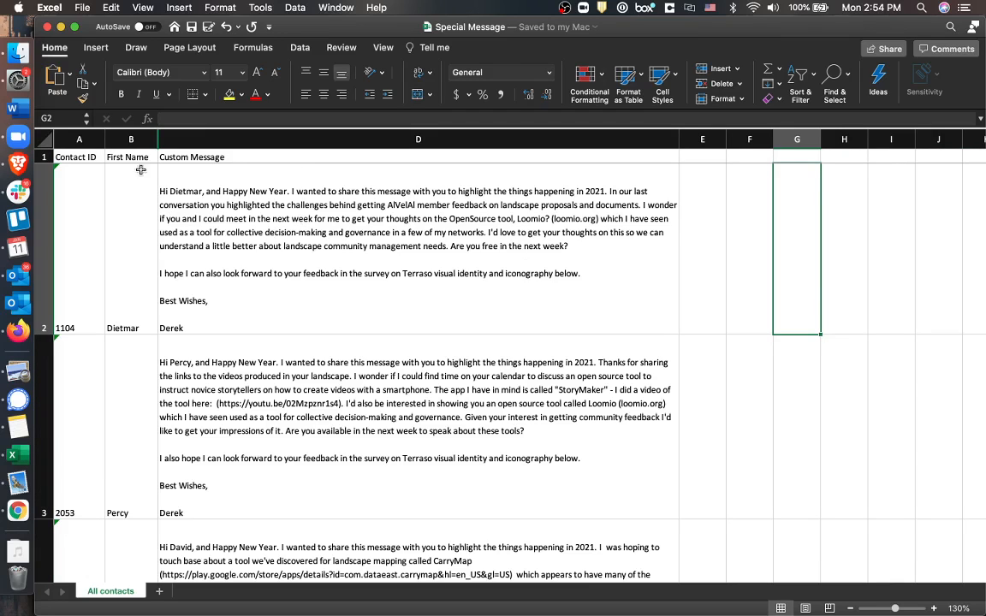
click(89, 157)
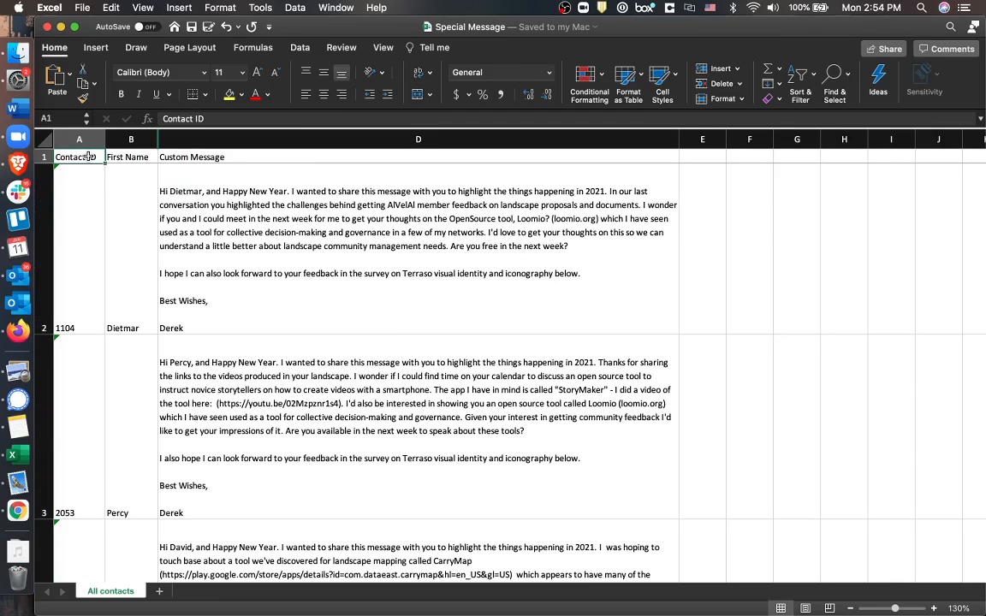
click(89, 230)
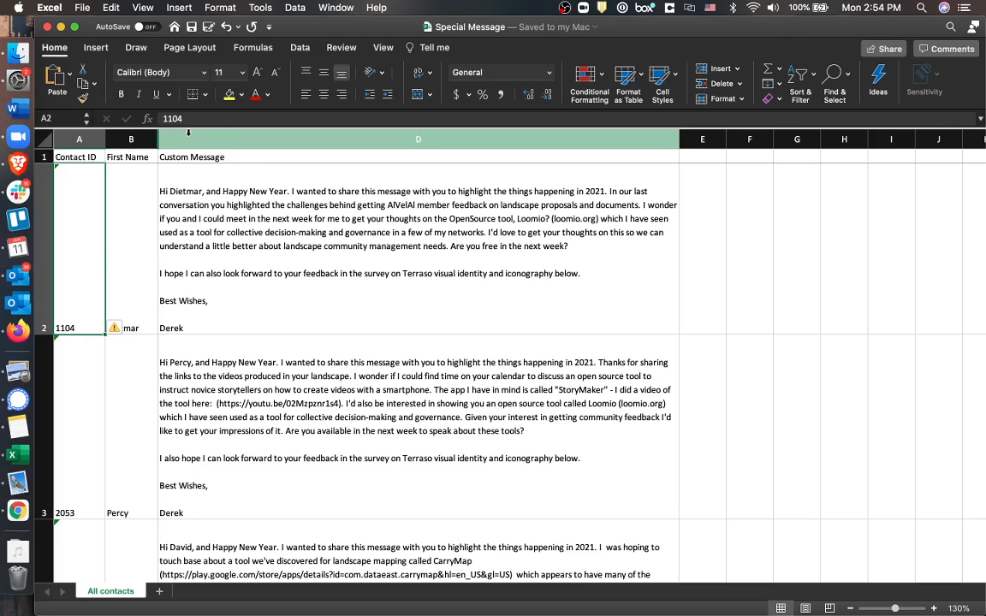
click(229, 137)
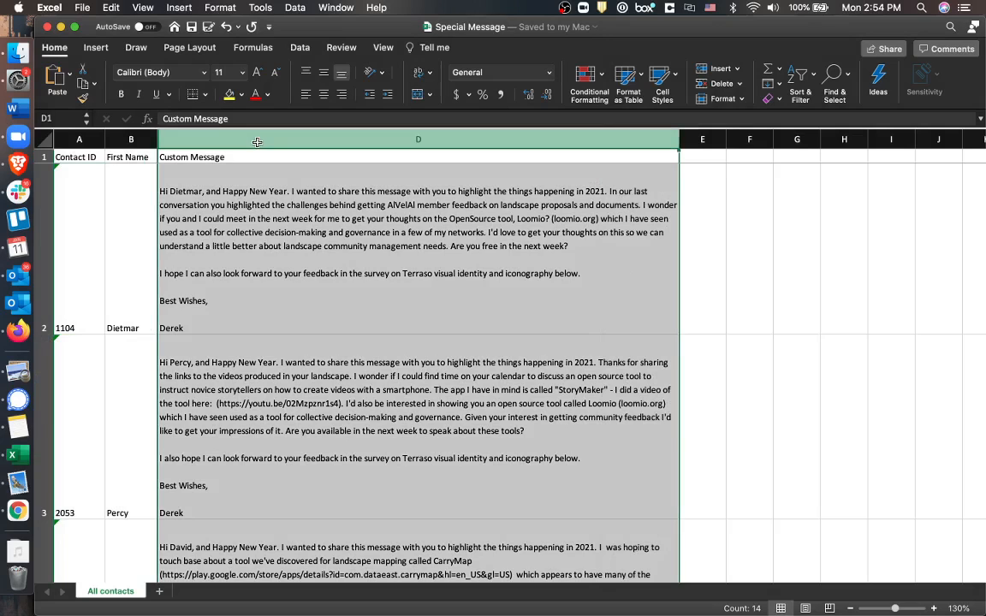
click(225, 247)
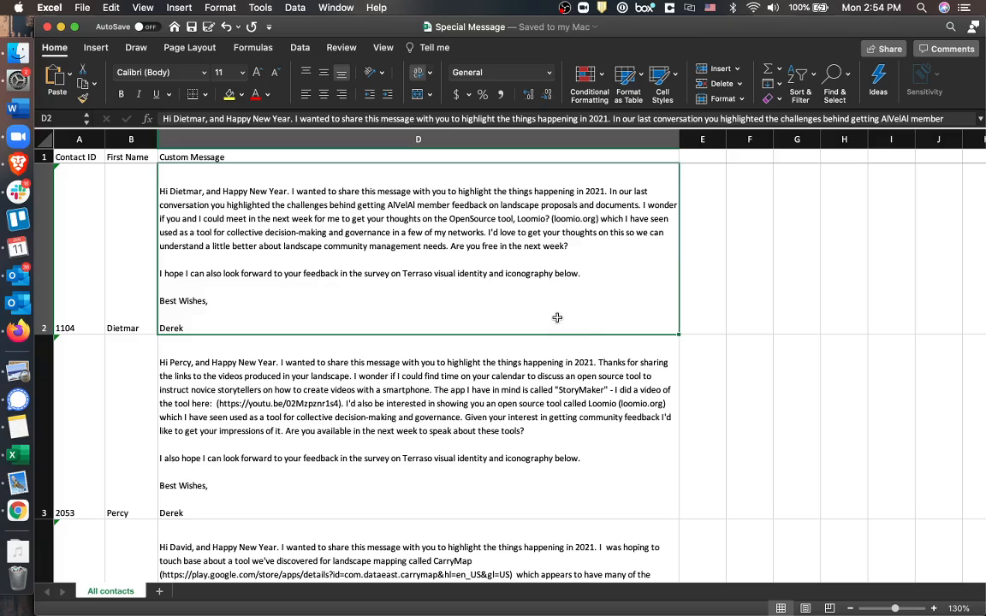
Step: Read through the personalized messages for all contacts in the Custom Message column
scroll(623, 408, down, 10)
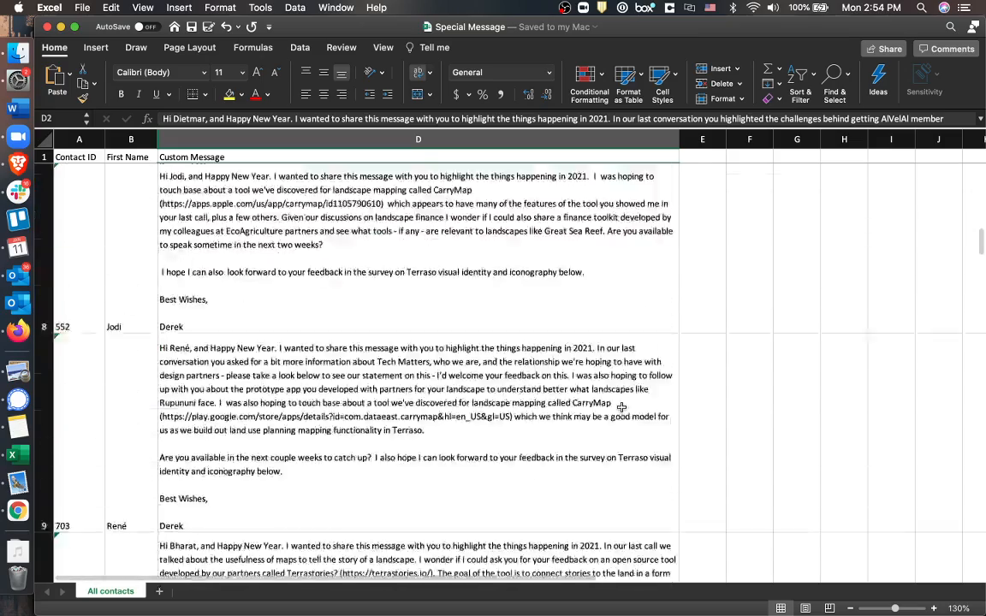
scroll(621, 407, down, 8)
scroll(621, 407, up, 15)
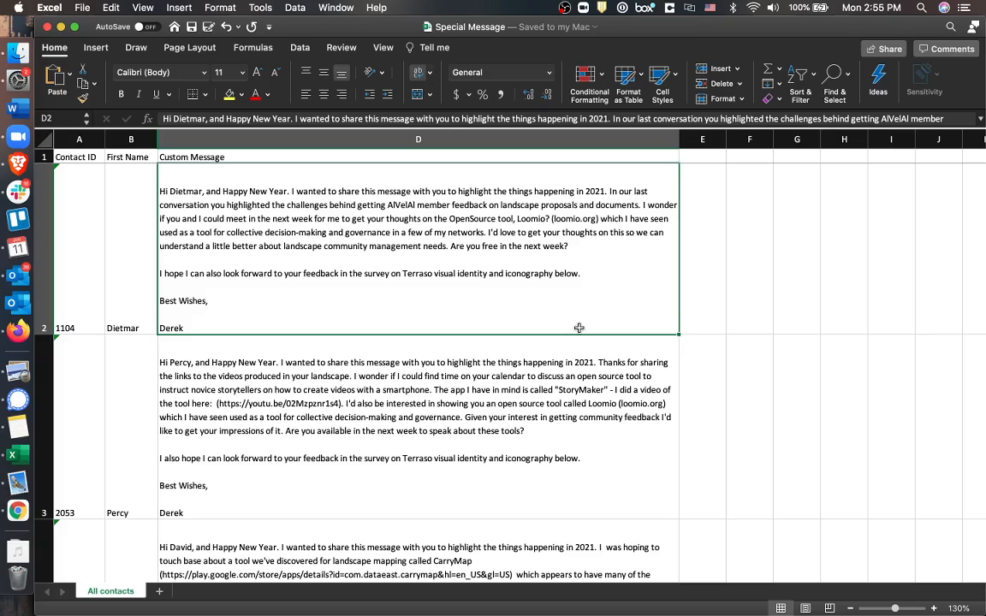
scroll(579, 328, down, 15)
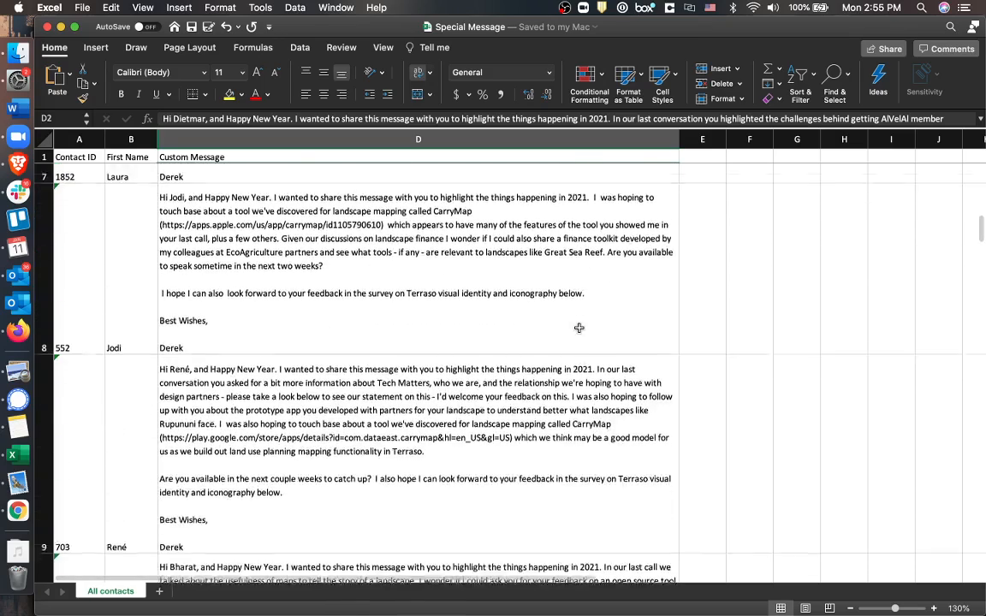
scroll(579, 328, down, 2)
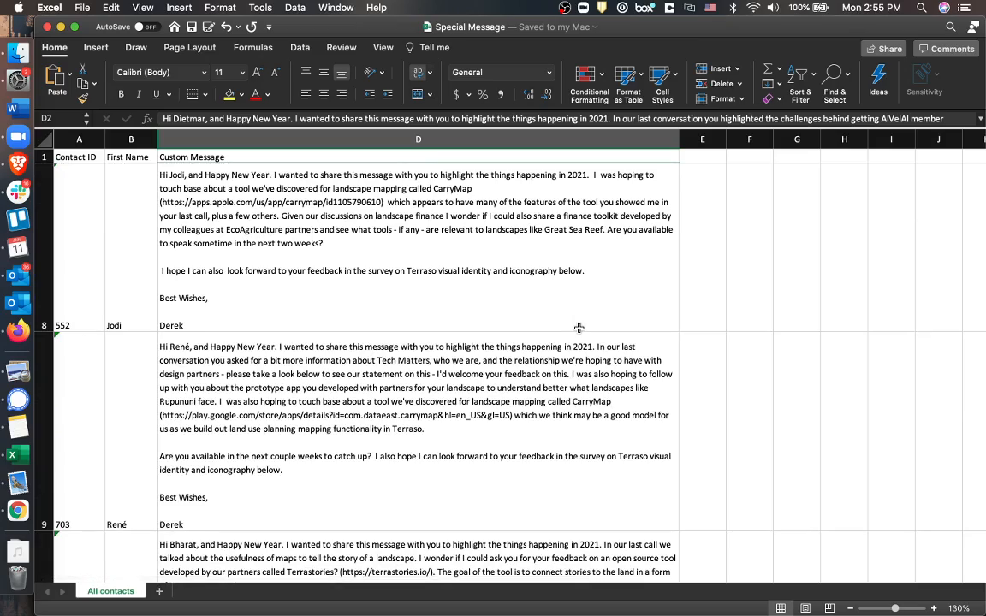
scroll(578, 328, down, 20)
scroll(579, 328, up, 15)
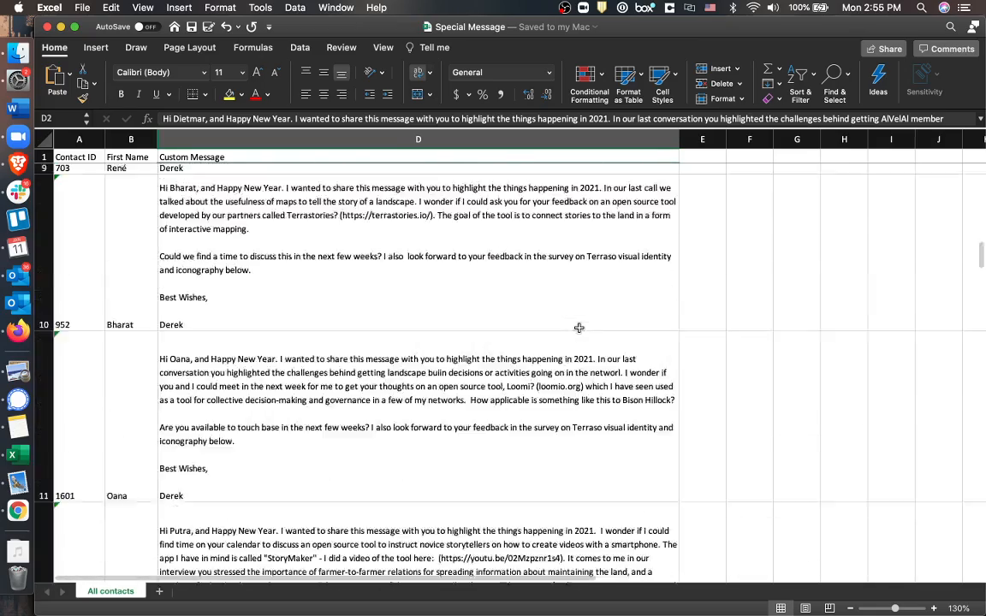
scroll(579, 328, up, 20)
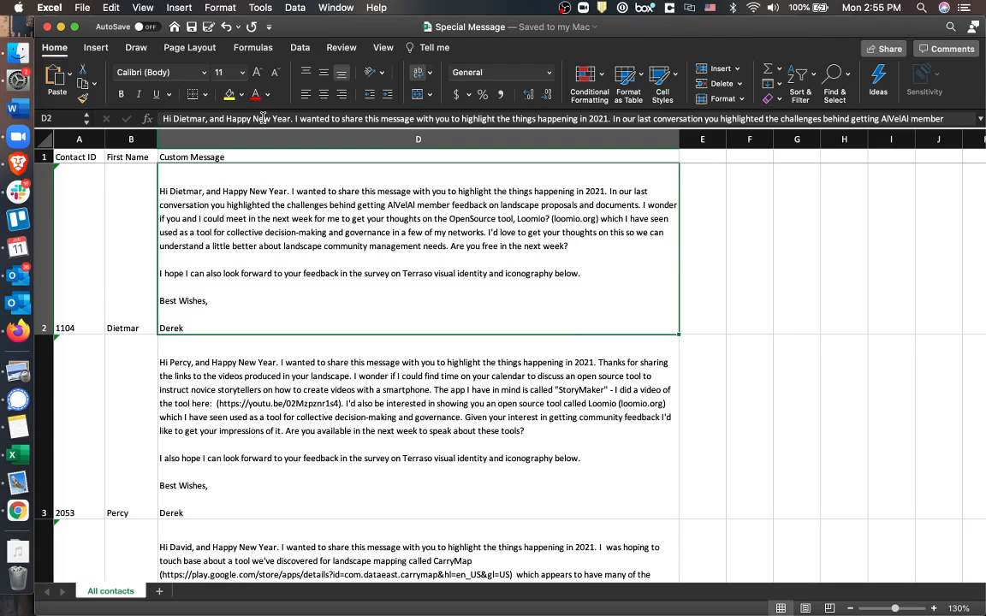
Step: Switch back to HubSpot in the browser and start a new import using a file from the computer
key(super+Tab)
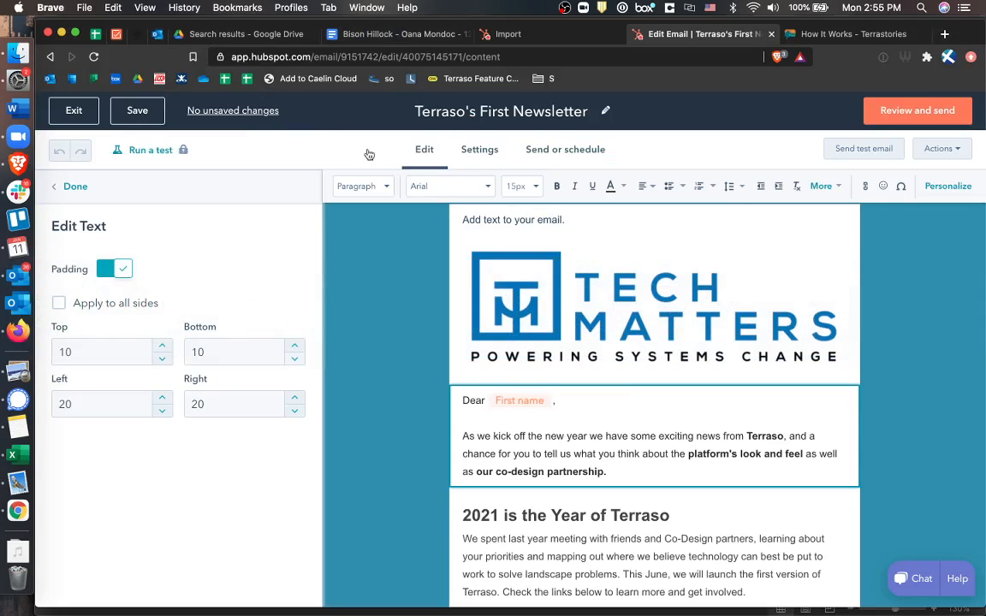
click(511, 34)
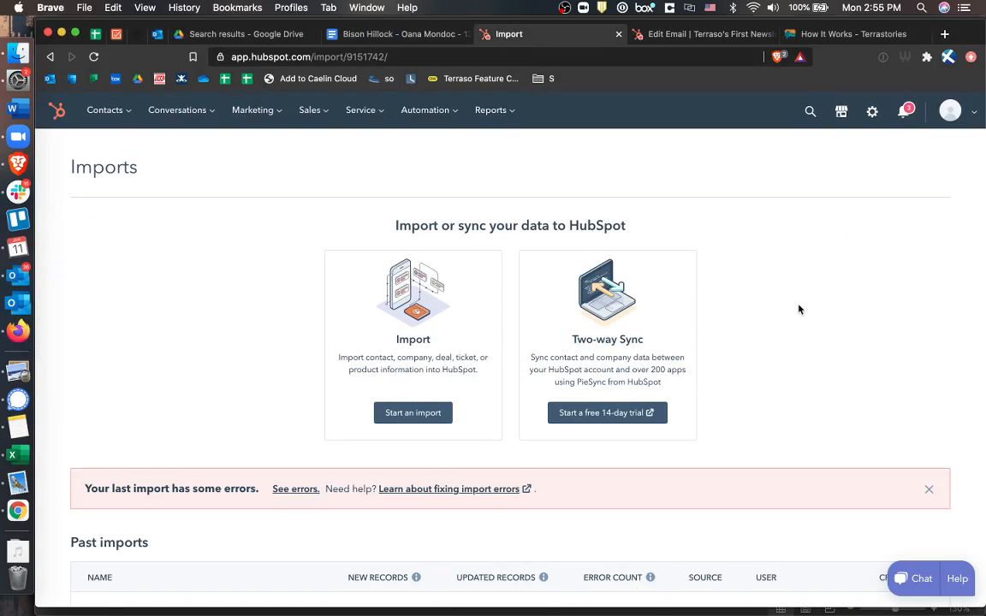
scroll(799, 309, down, 2)
click(444, 332)
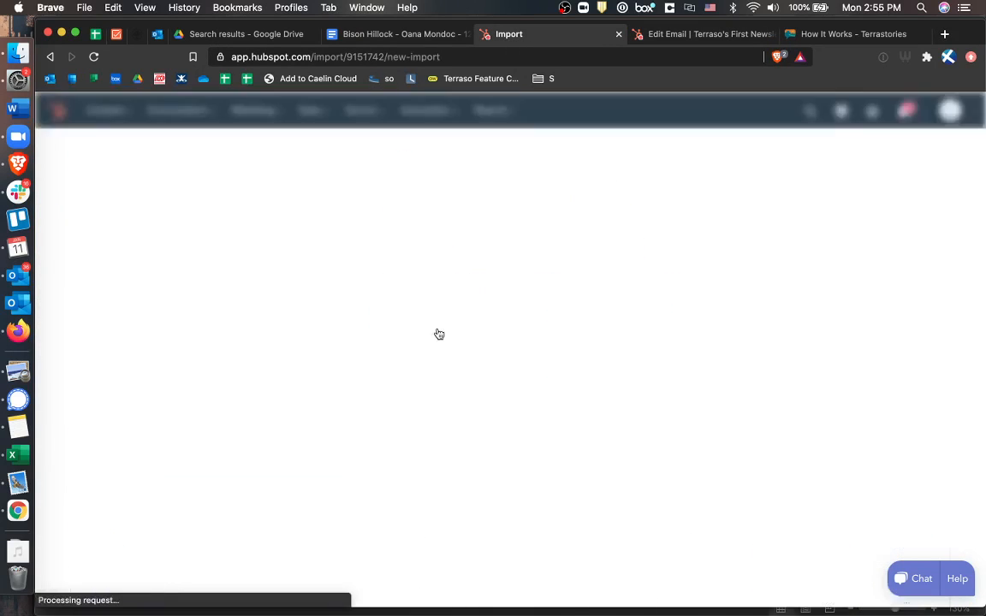
click(438, 394)
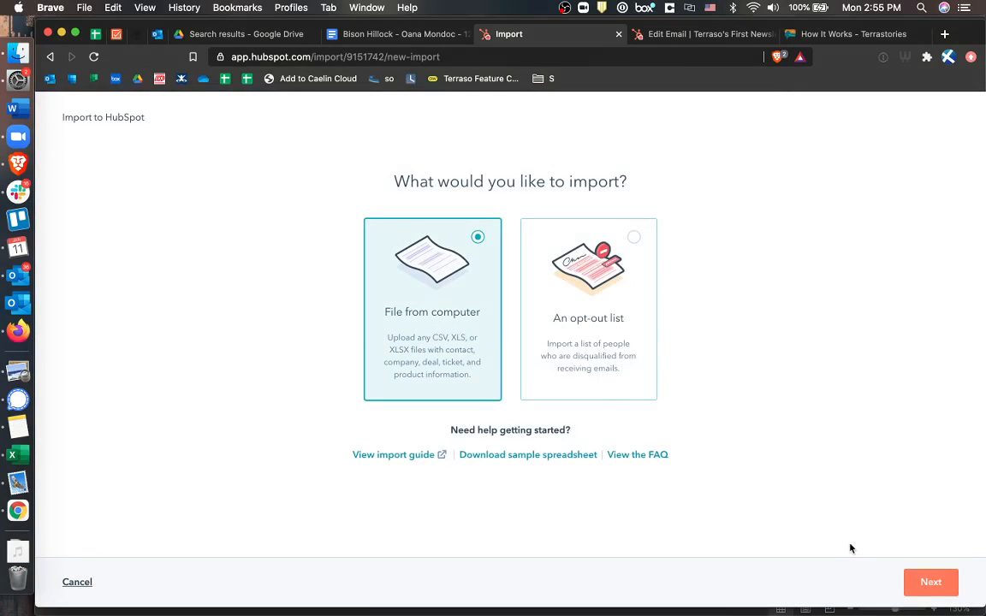
click(930, 583)
Step: Set the import to one file with one object and choose Contacts as the object type
click(476, 386)
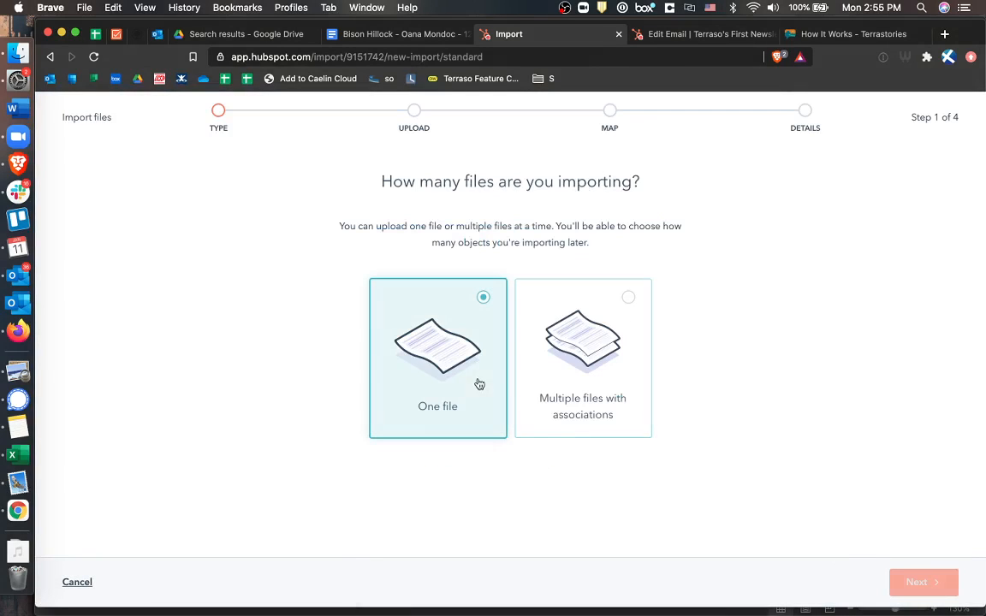
click(923, 583)
click(446, 379)
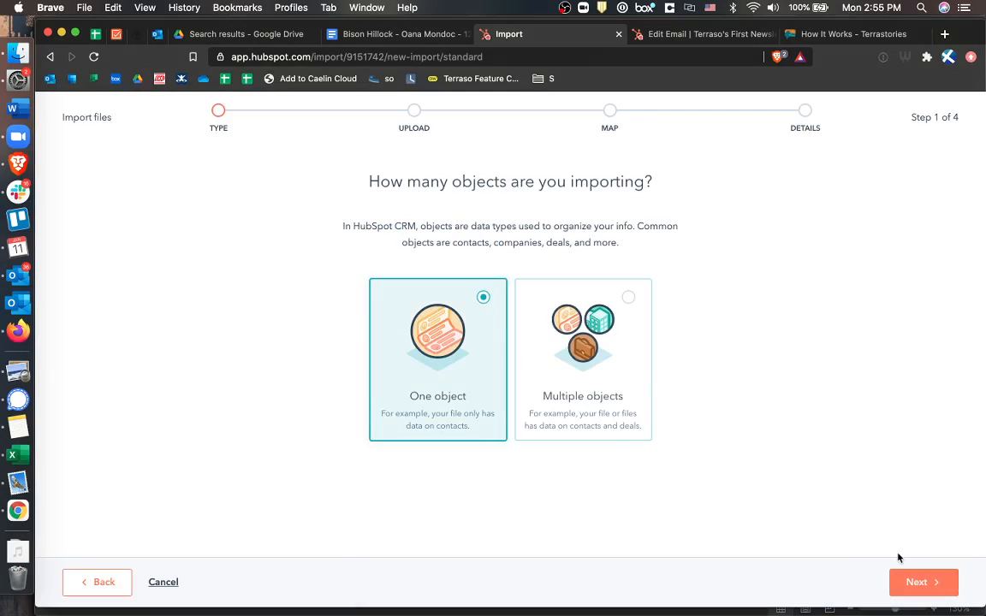
click(932, 583)
click(414, 280)
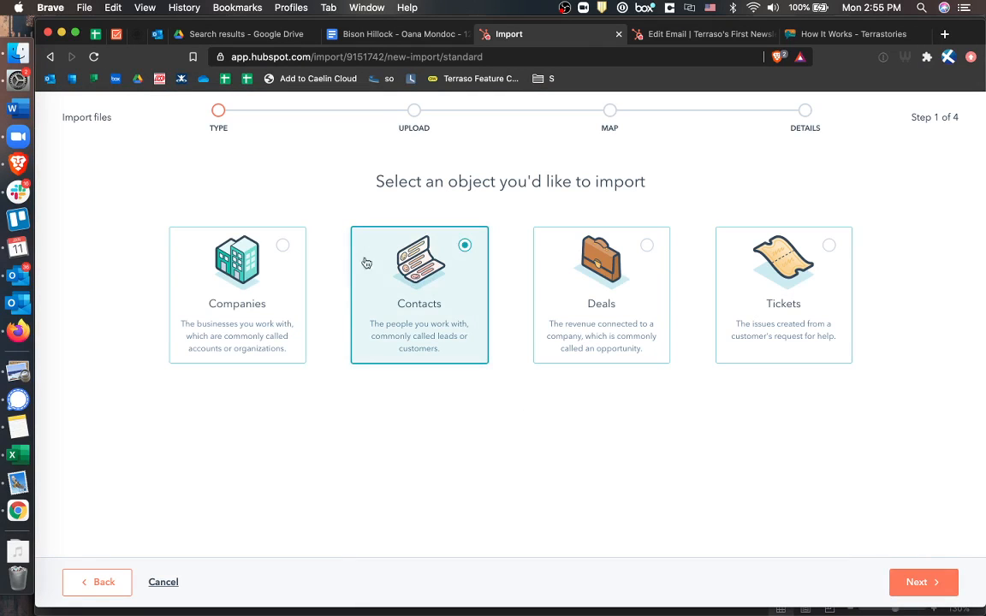
click(924, 583)
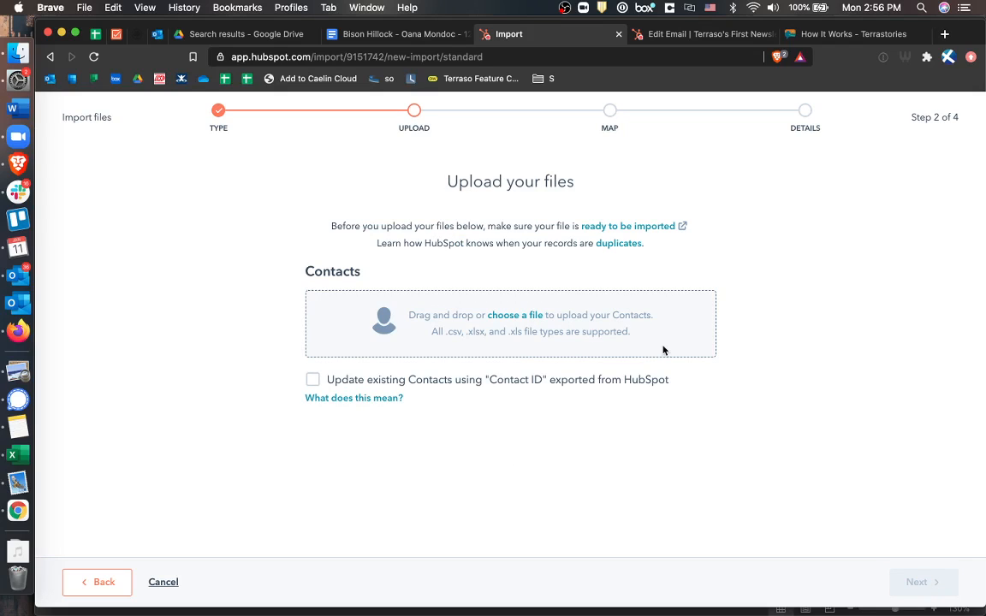
Step: Upload Special Message.xlsx and enable updating existing contacts using the exported Contact ID, continuing to the column mapping
click(520, 315)
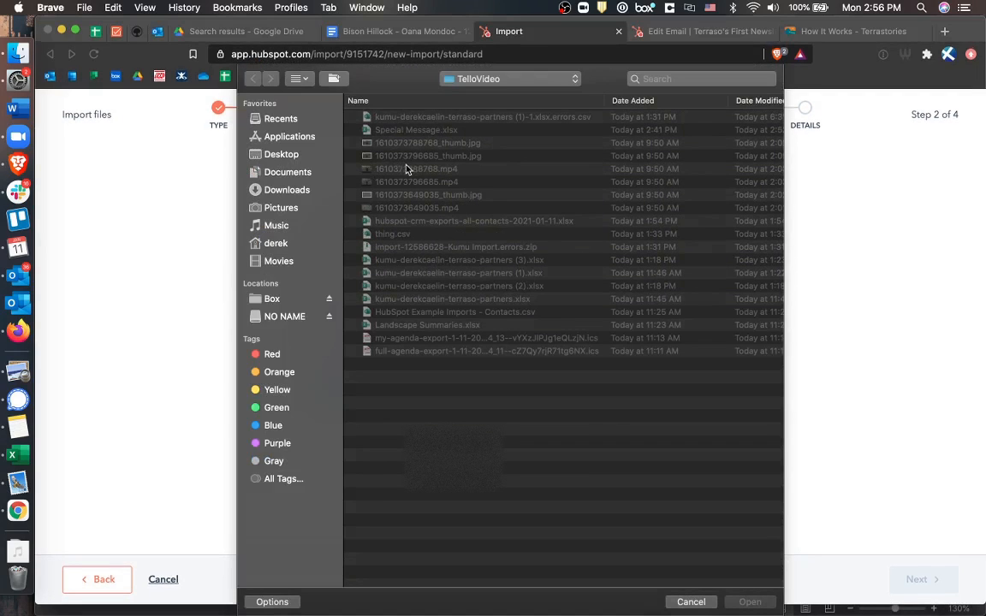
double_click(402, 130)
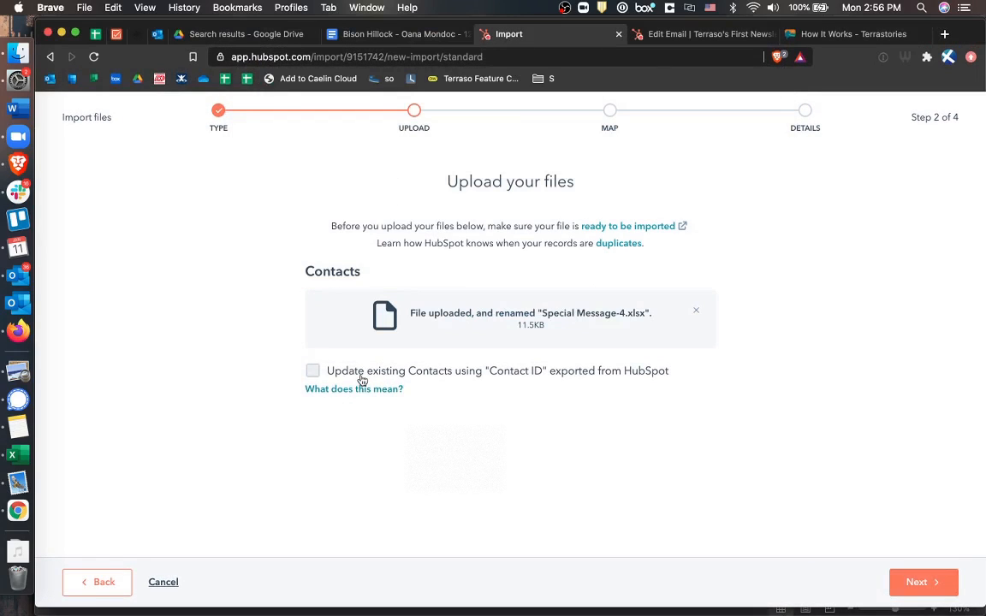
click(514, 374)
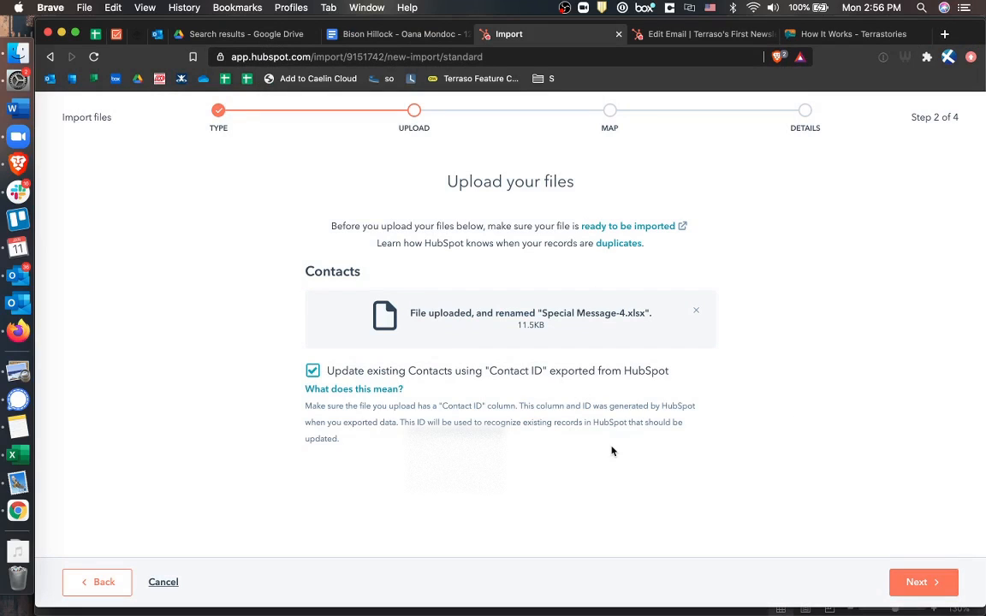
click(920, 589)
Step: Check how the First Name, Last Name and Custom Message columns map to contact properties and accept the mapping
scroll(532, 426, down, 1)
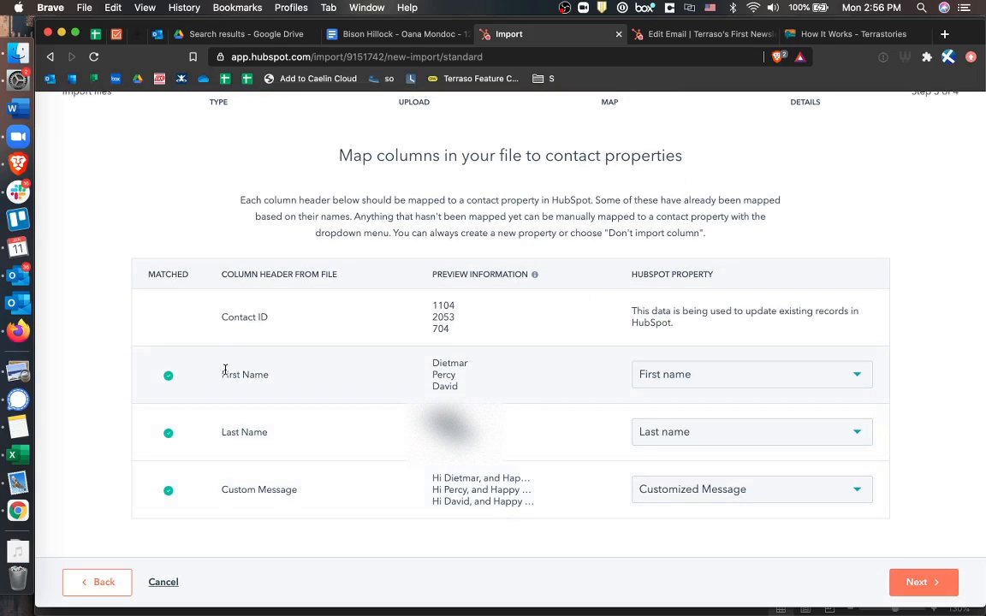
drag(225, 370, 289, 377)
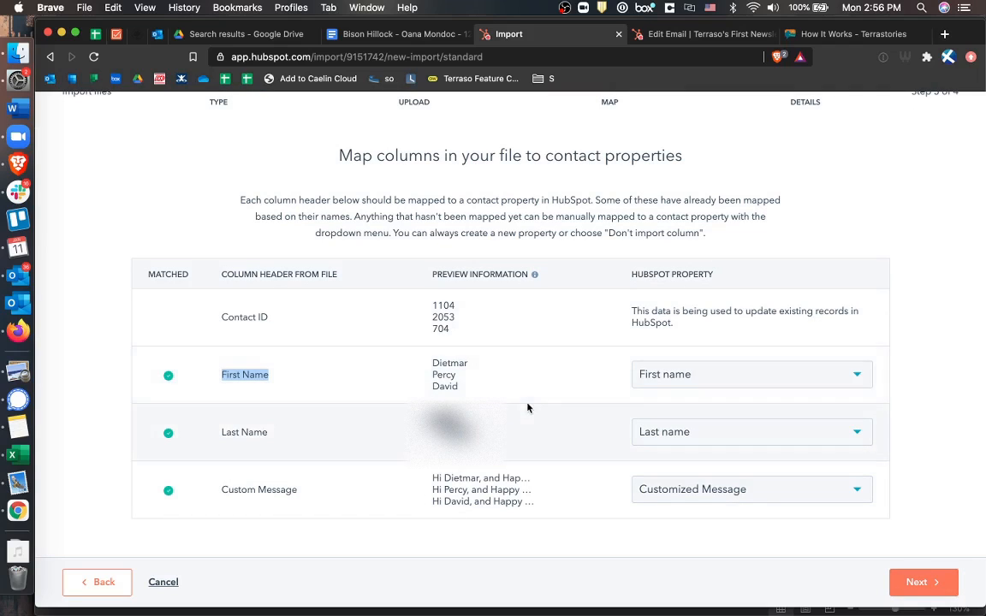
click(726, 382)
click(296, 446)
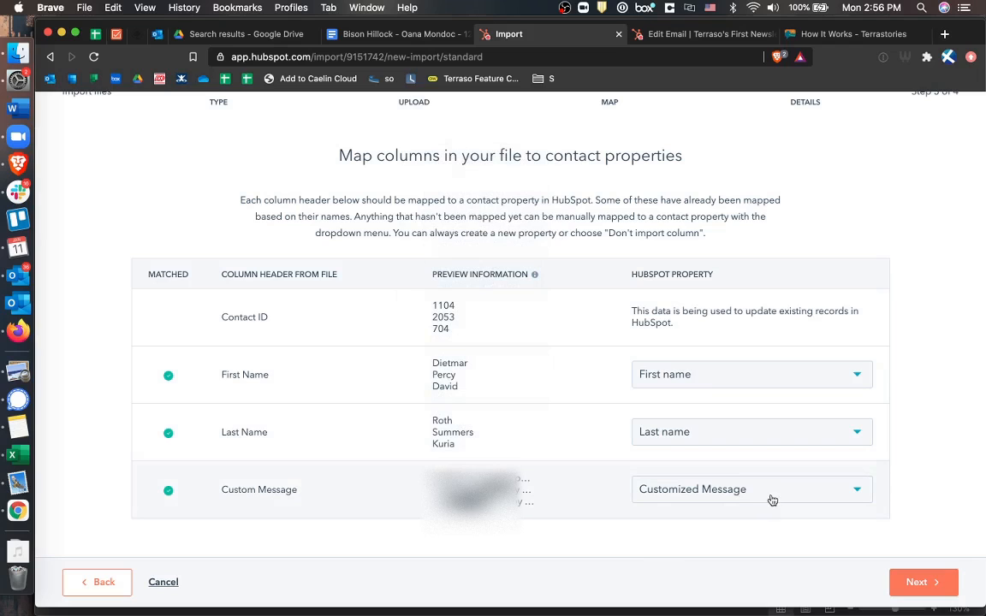
click(918, 581)
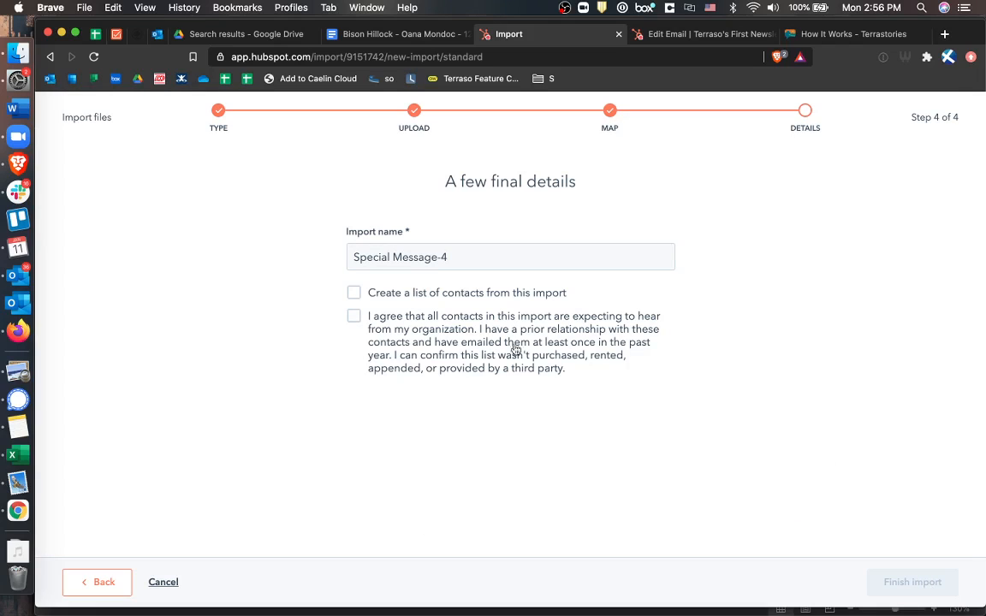
Step: Agree that all imported contacts expect to hear from the organization, leaving contact list creation off
click(482, 297)
click(482, 297)
click(477, 321)
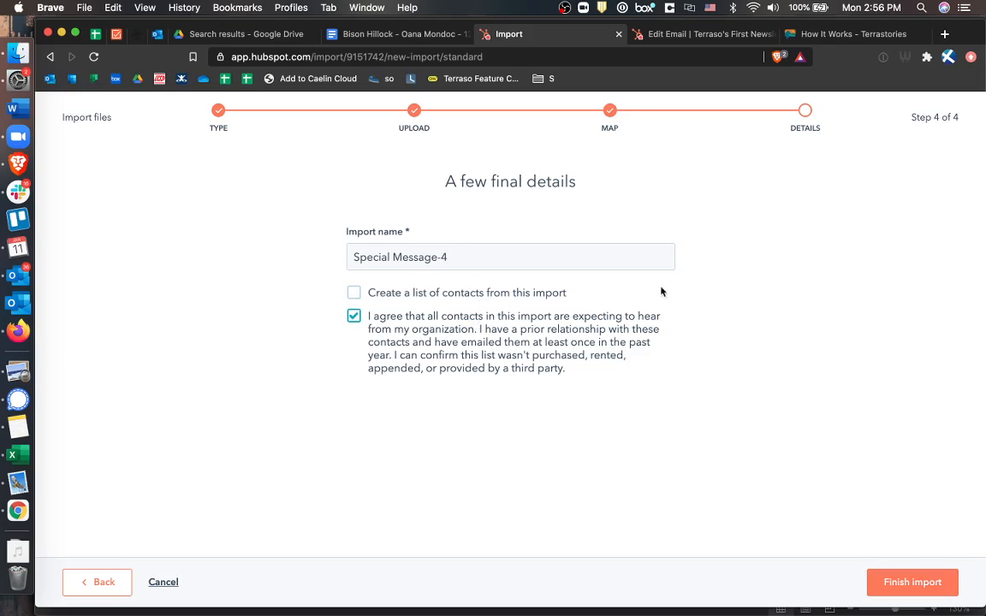
Step: Name the import "Special Message - First Newsletter", finish it and check its entry in the past imports
triple_click(451, 259)
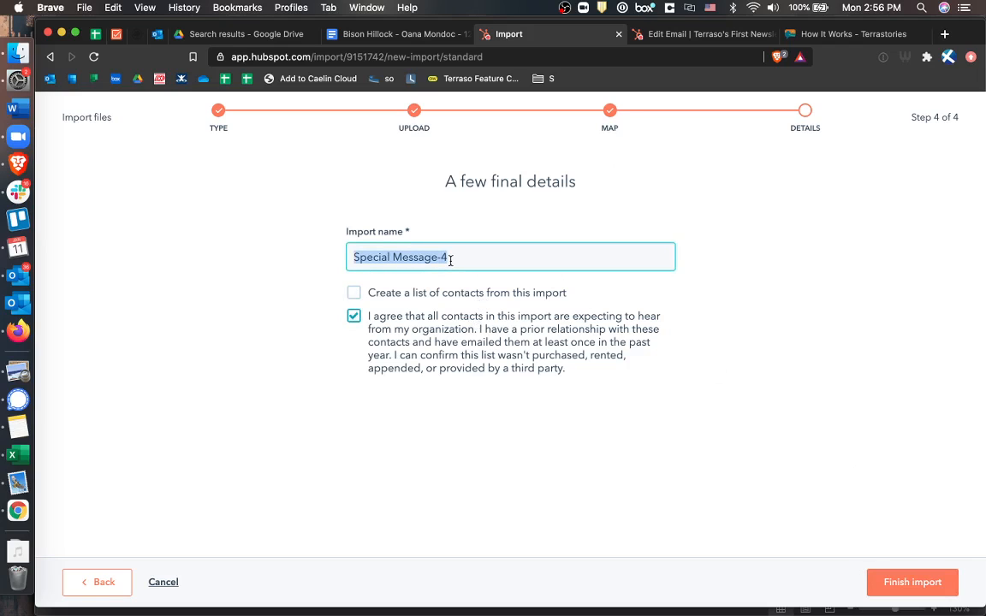
text(Special Message -)
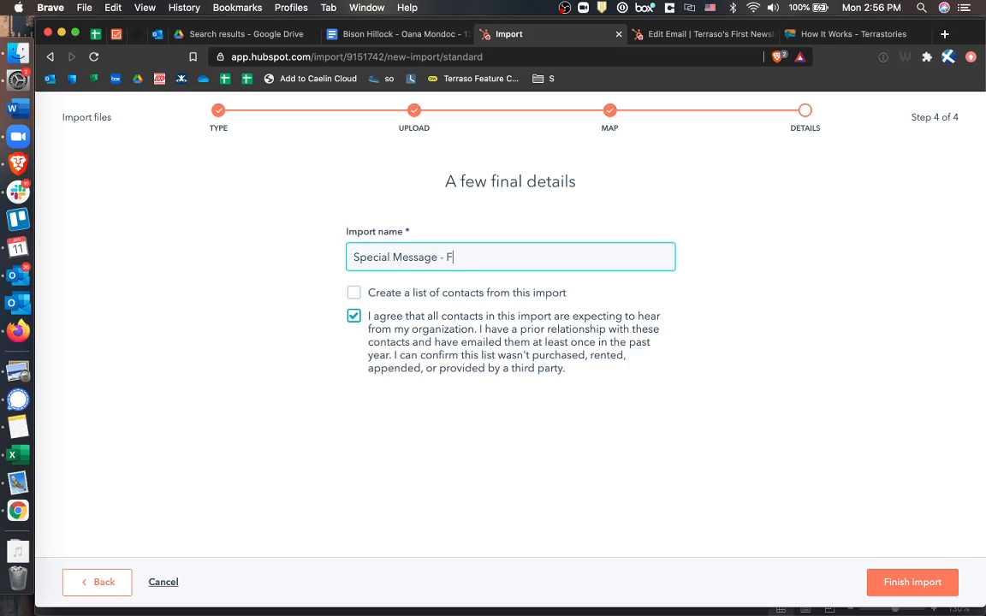
text( First Newsletters)
key(BackSpace)
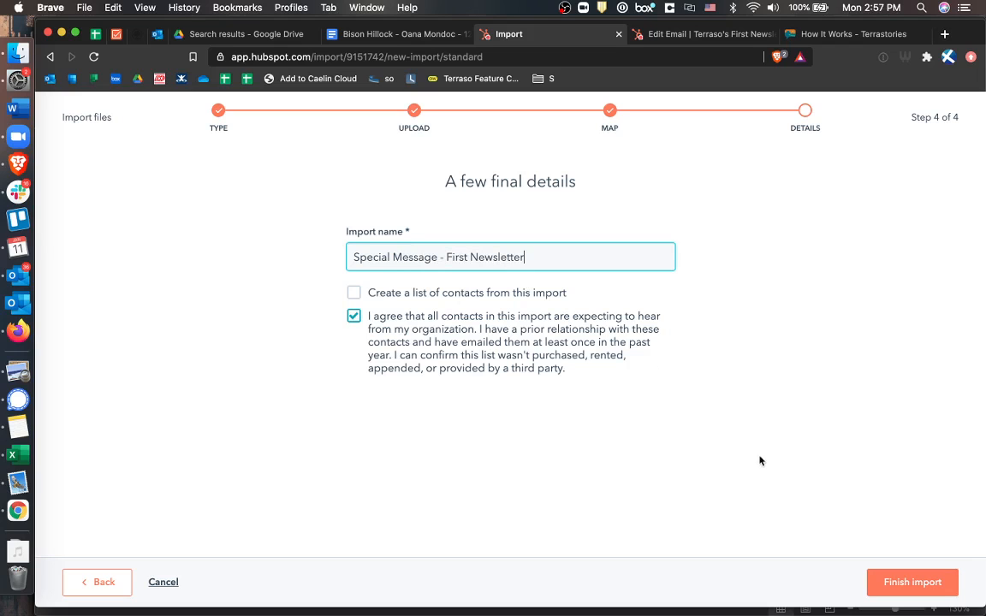
click(946, 586)
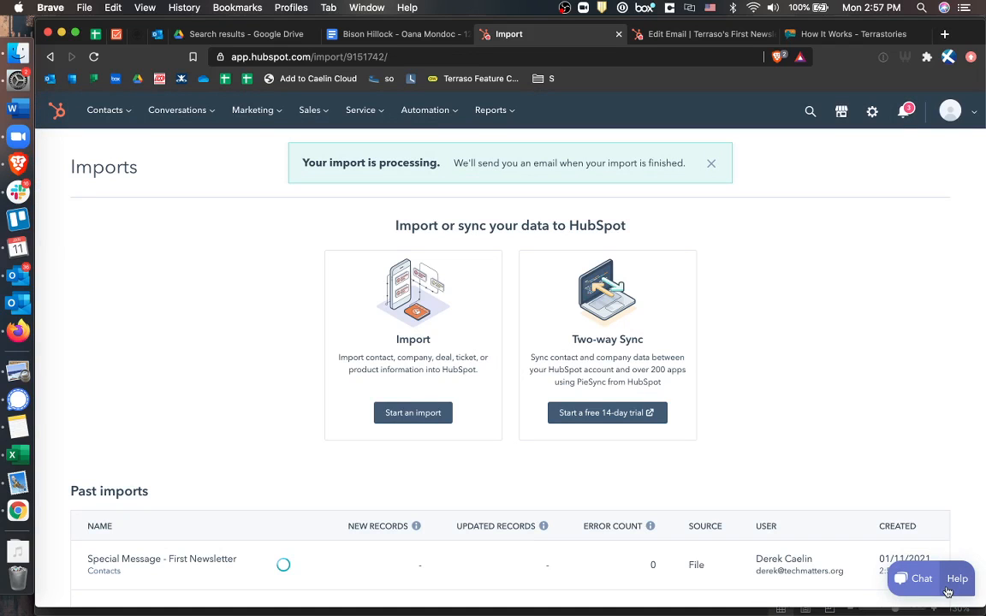
scroll(748, 337, down, 3)
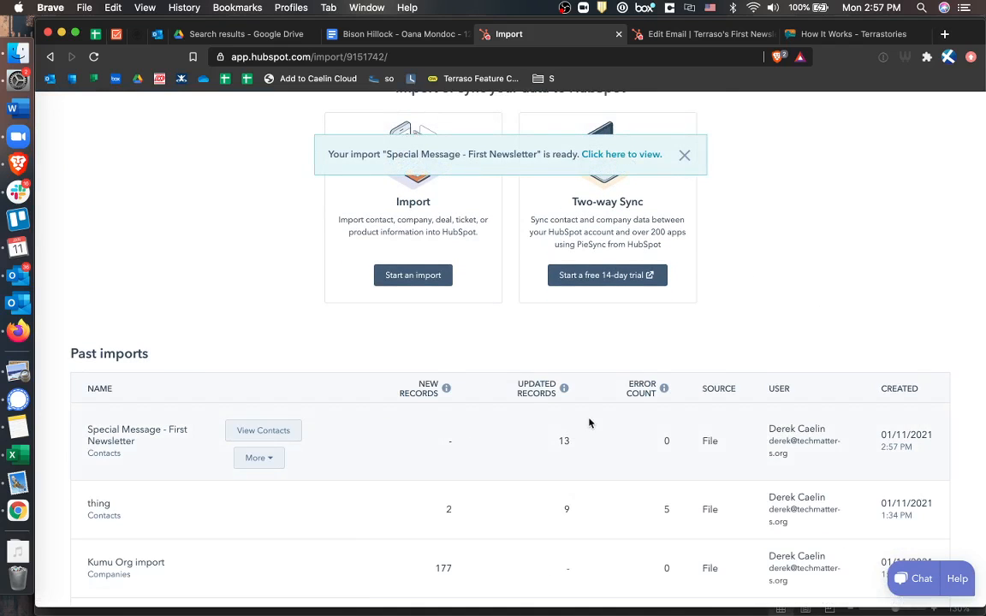
Step: Return to the Terraso's First Newsletter email and clear the placeholder text from the text block above the logo
click(730, 34)
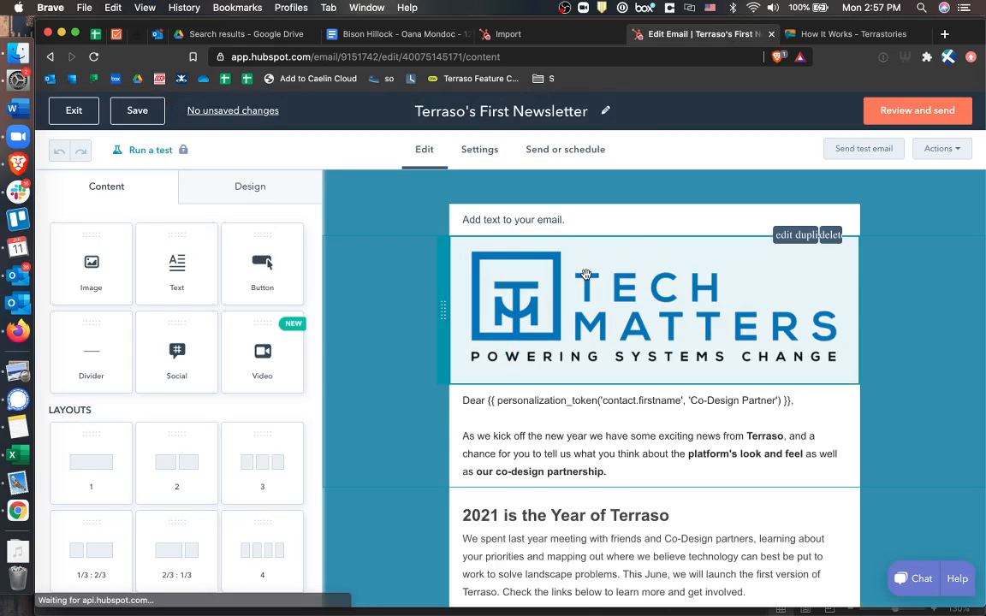
scroll(587, 275, down, 10)
scroll(587, 274, up, 10)
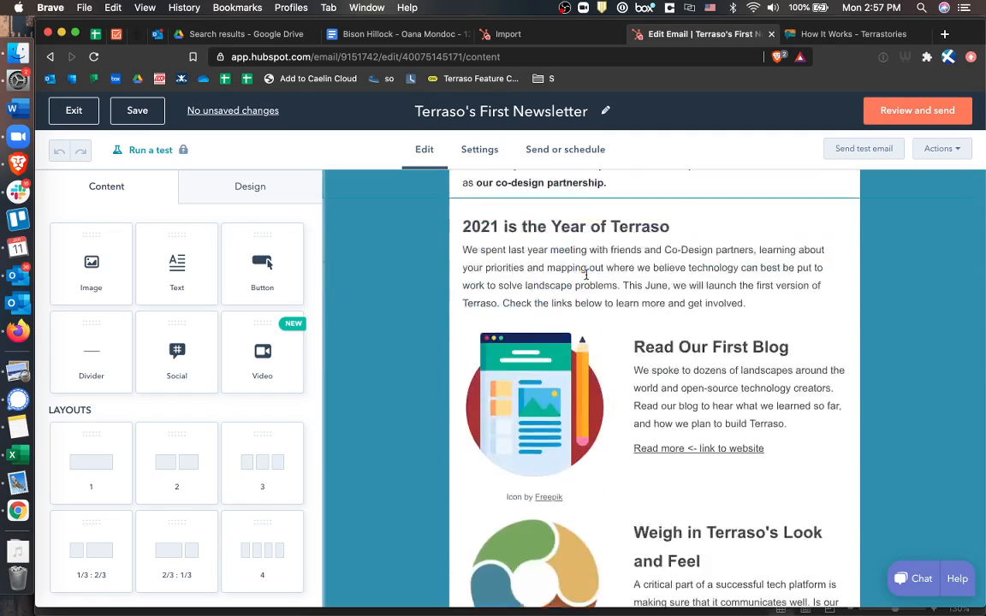
scroll(577, 297, up, 3)
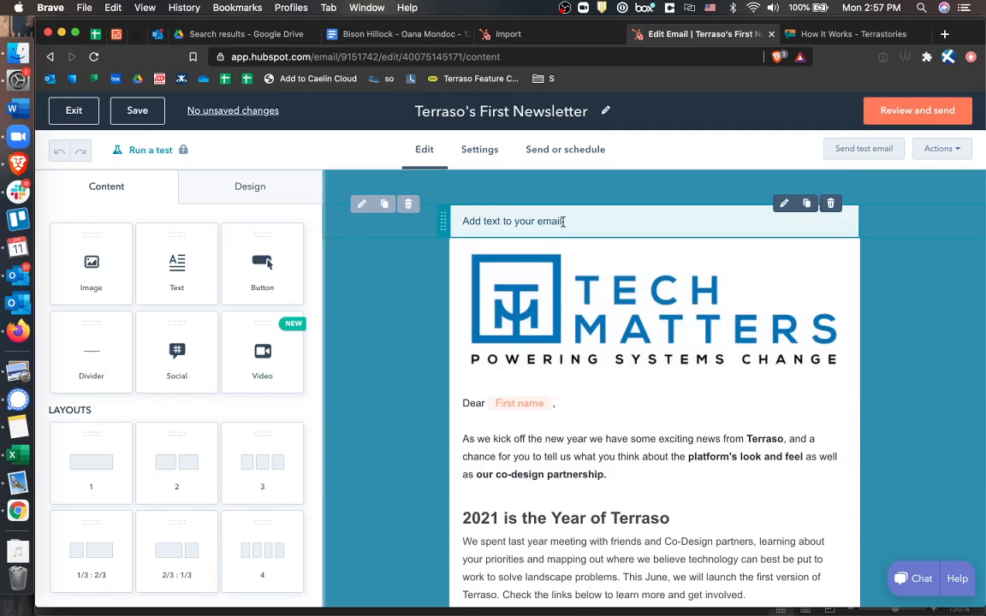
click(562, 222)
triple_click(574, 220)
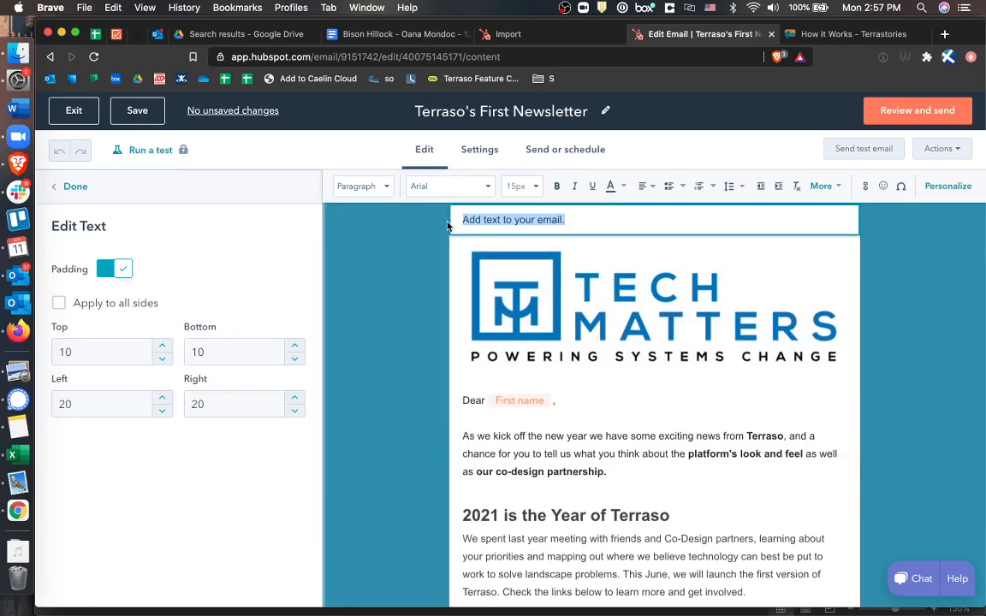
key(BackSpace)
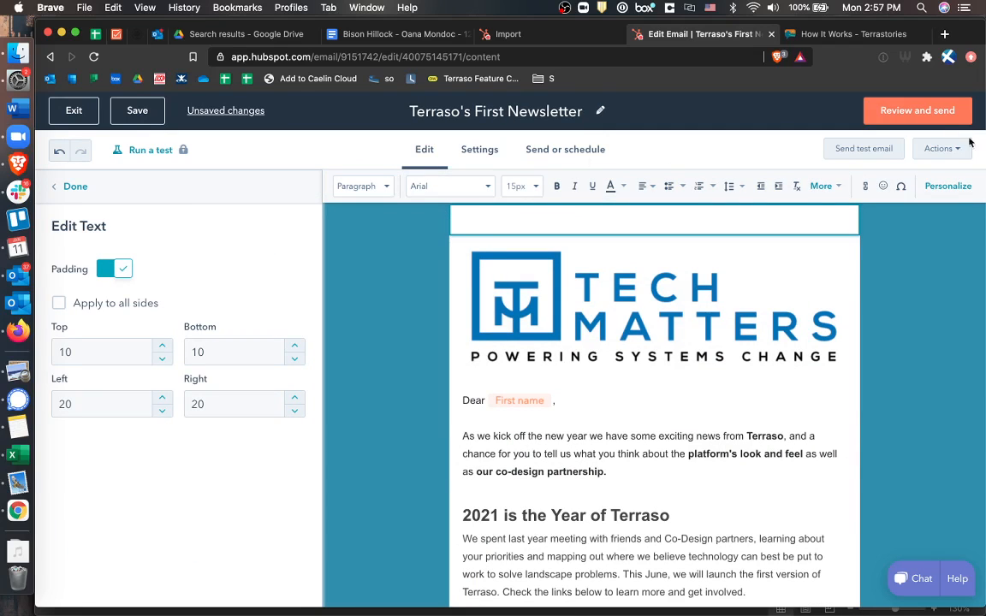
Step: Insert the Contact personalization token Customized Message into the empty text block above the logo, with a blank default value
click(947, 188)
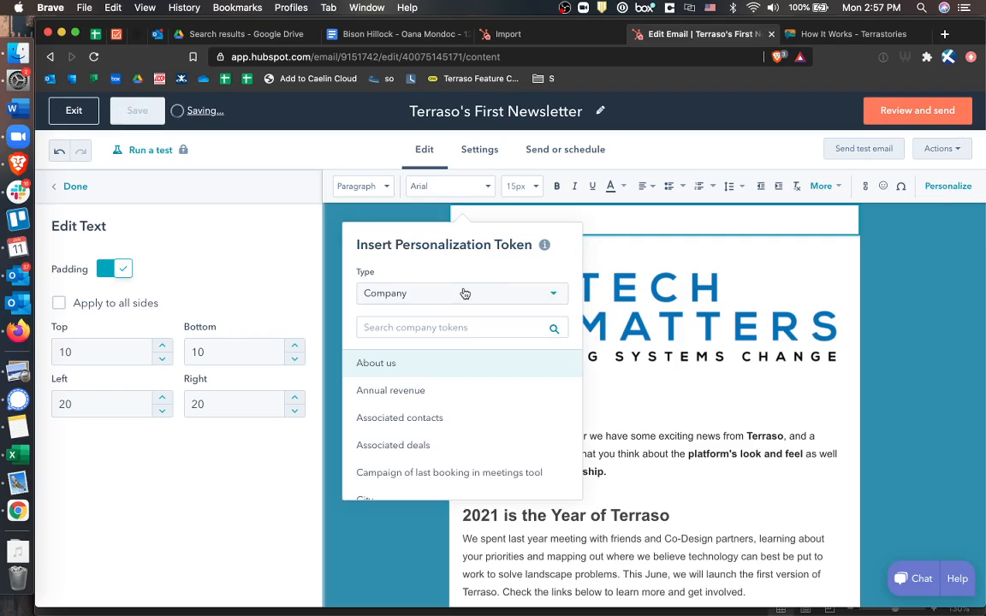
click(459, 296)
click(440, 385)
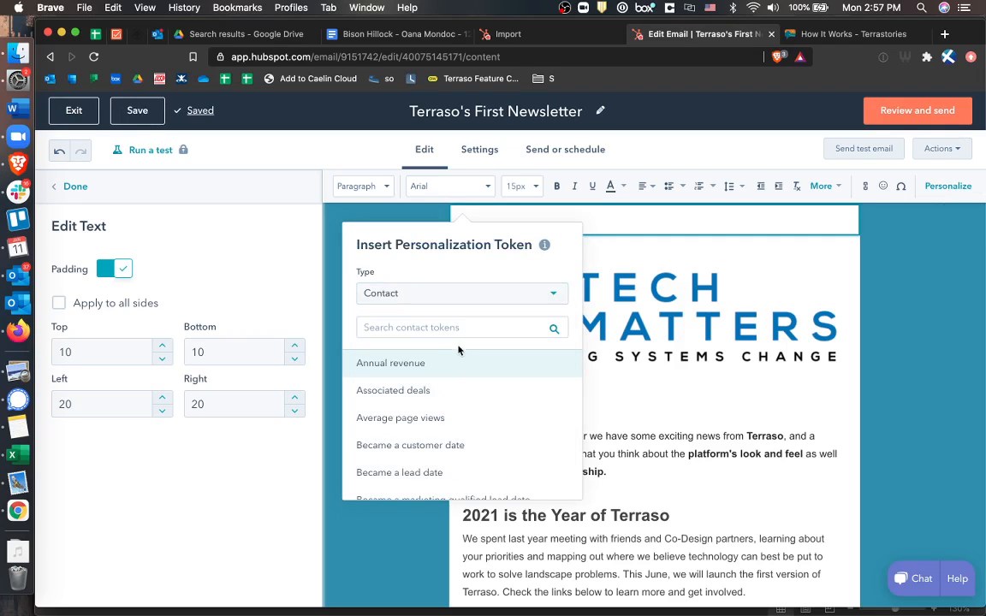
text(co)
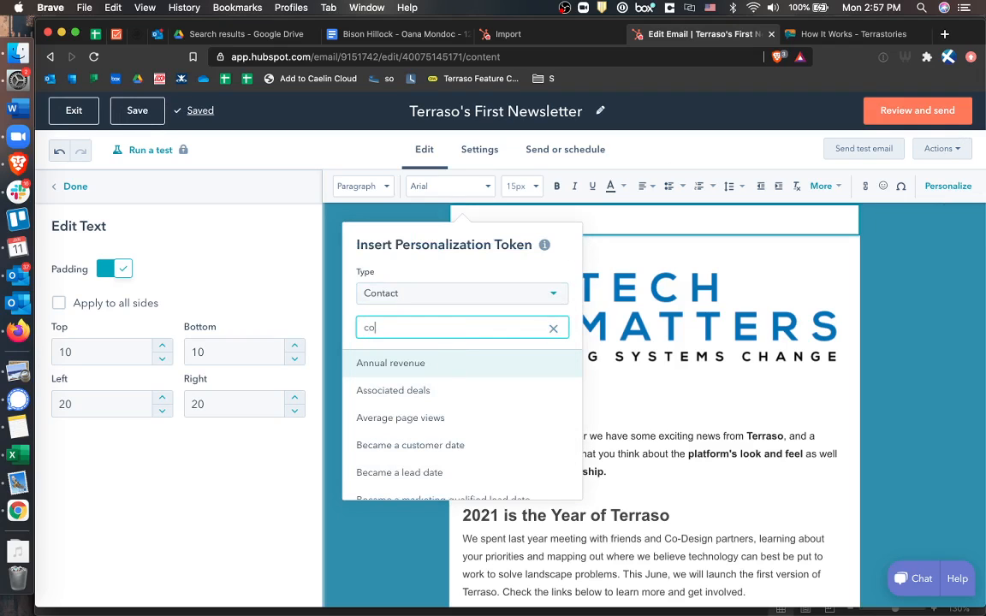
key(BackSpace)
text(us)
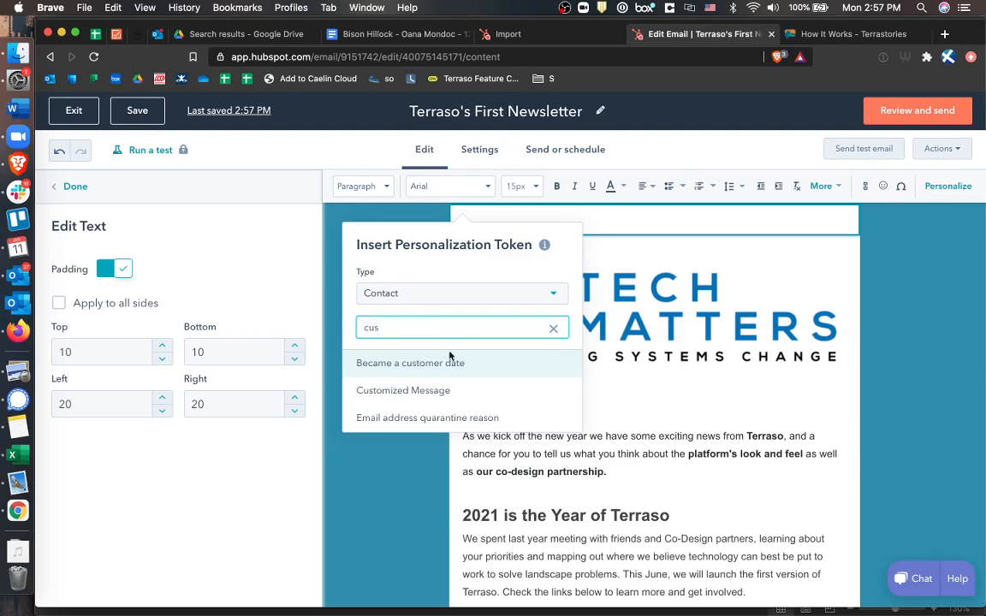
click(440, 393)
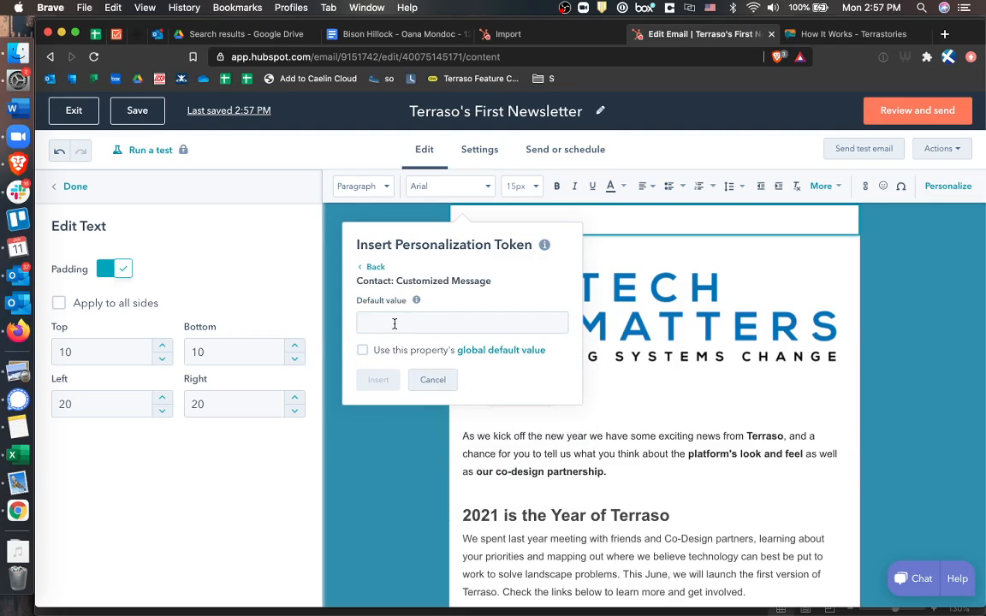
click(393, 327)
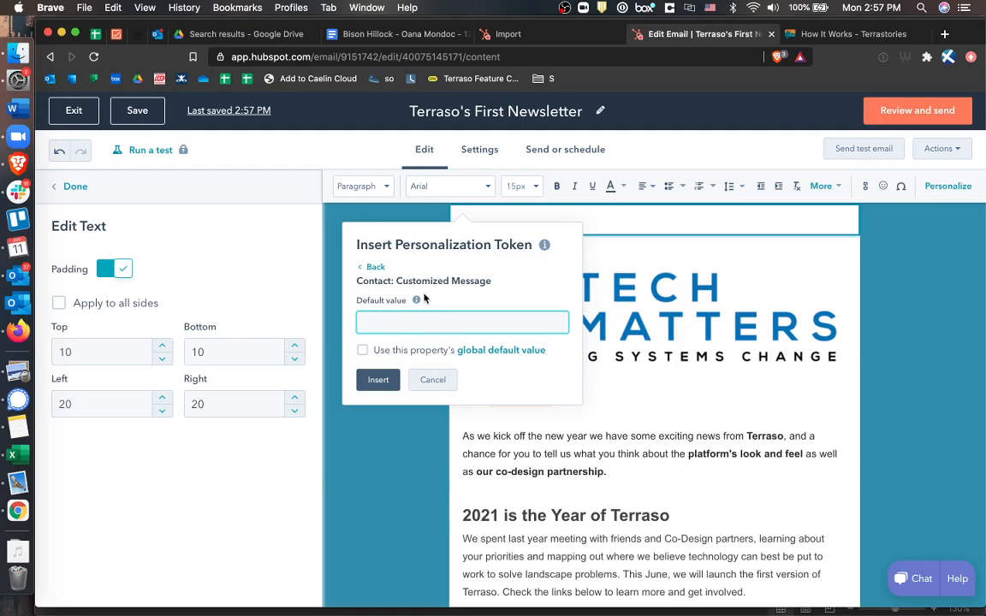
click(387, 387)
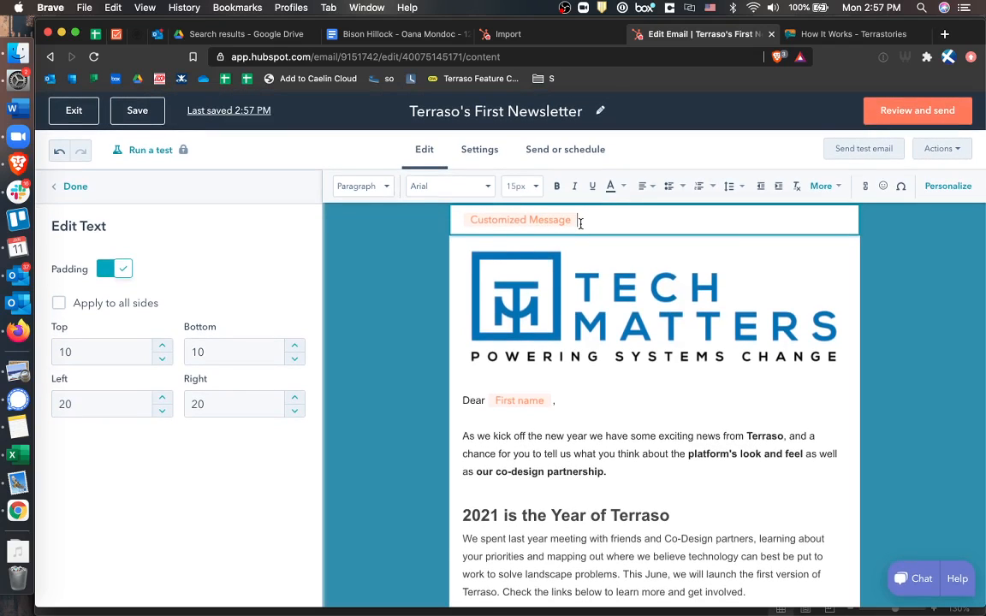
Step: Review the custom messages in the Excel workbook, and return to the newsletter to examine its layout below the Customized Message token
key(super+Tab)
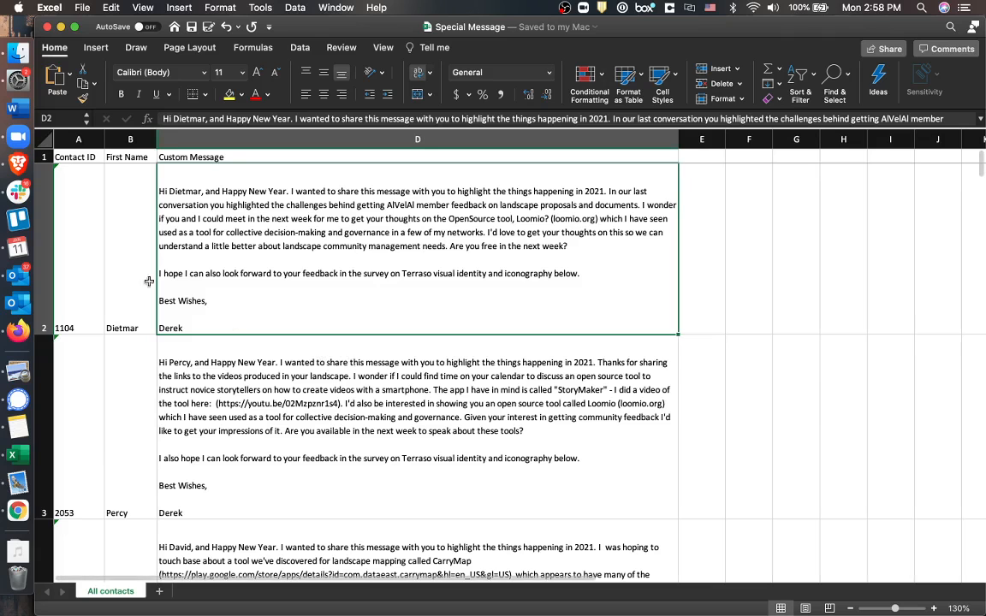
scroll(242, 283, down, 3)
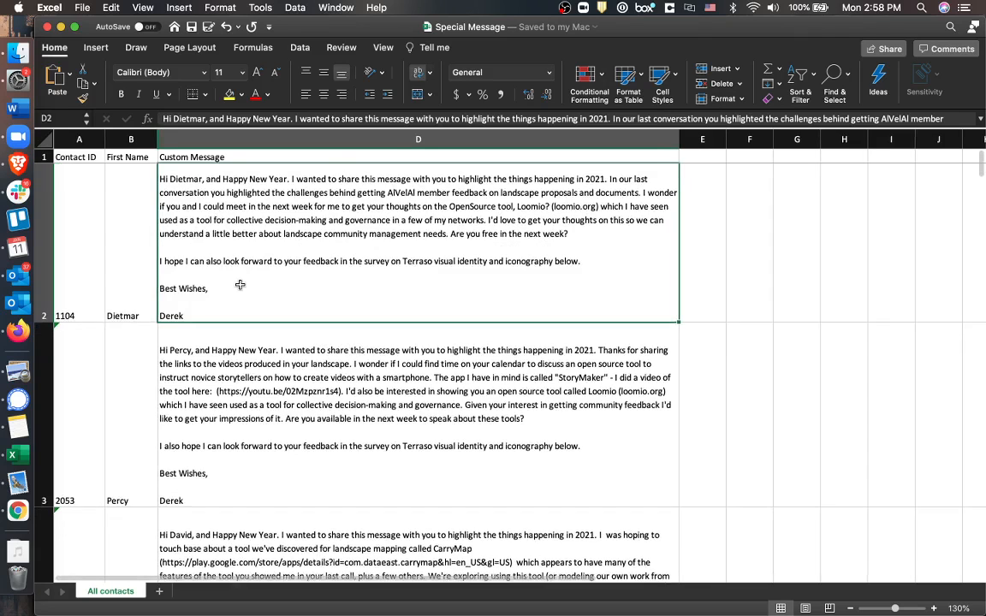
key(super+Tab)
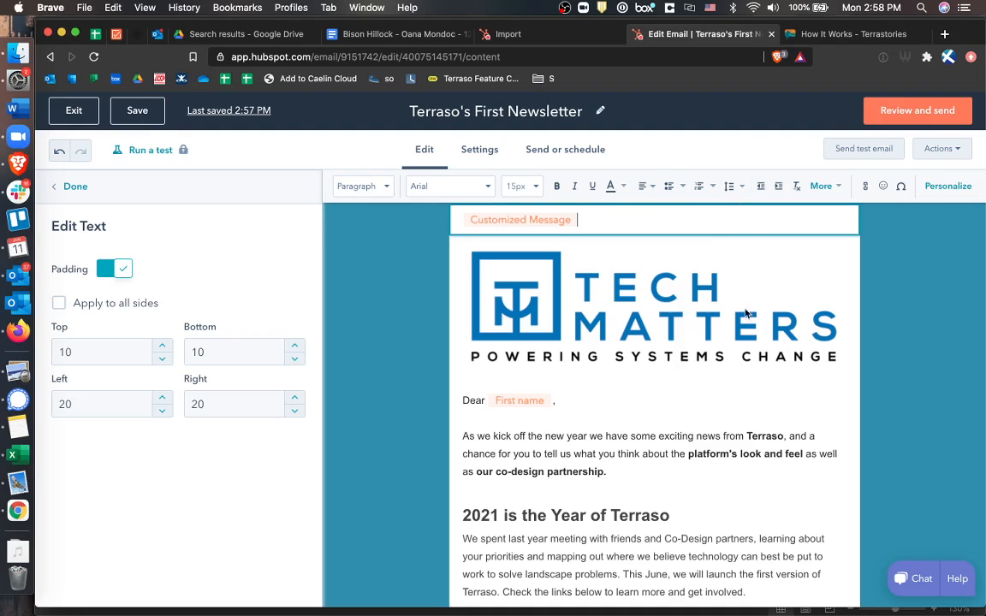
scroll(863, 317, down, 10)
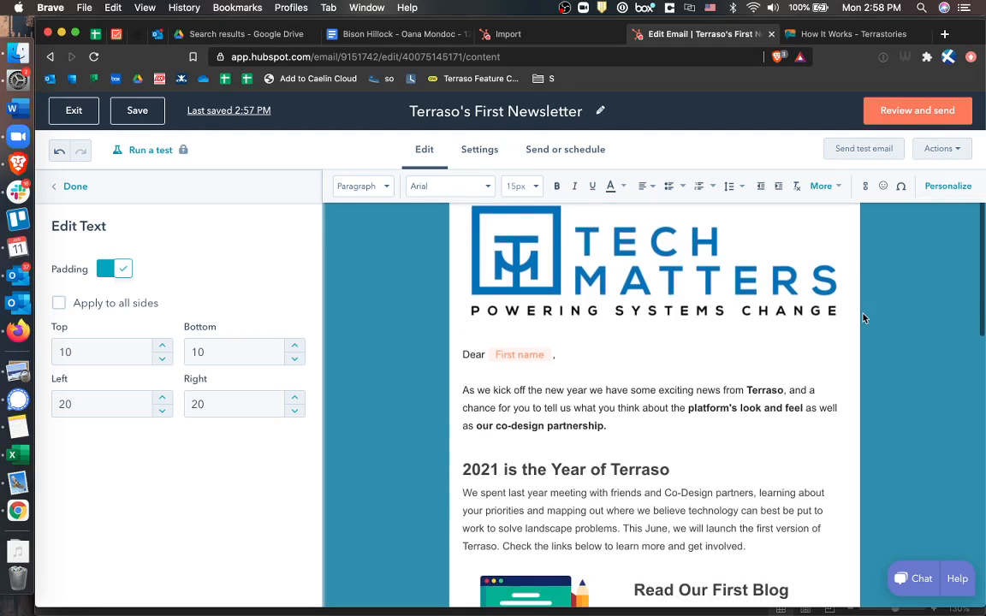
scroll(863, 317, down, 3)
scroll(863, 315, up, 15)
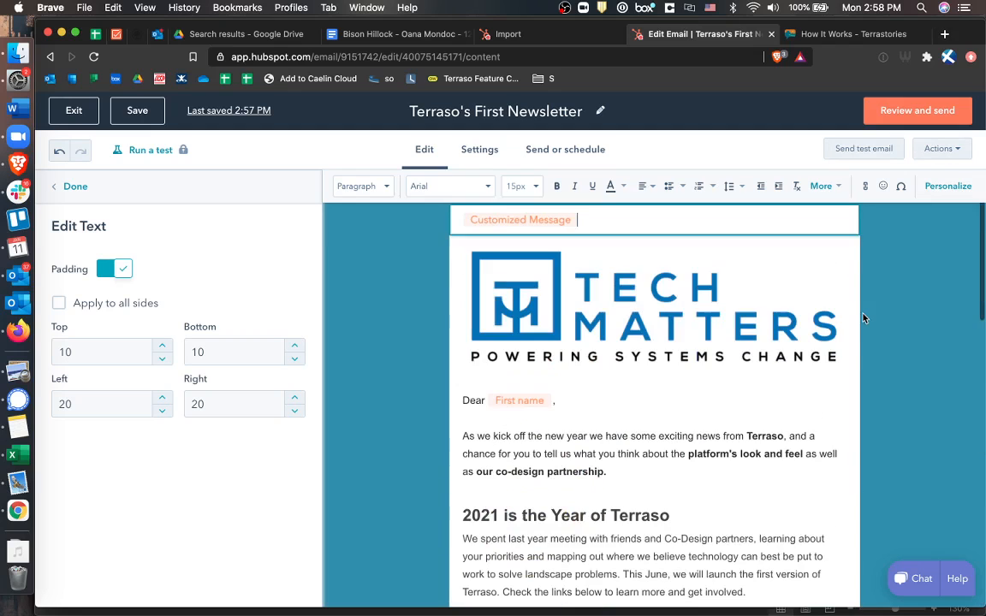
click(607, 231)
scroll(591, 291, down, 9)
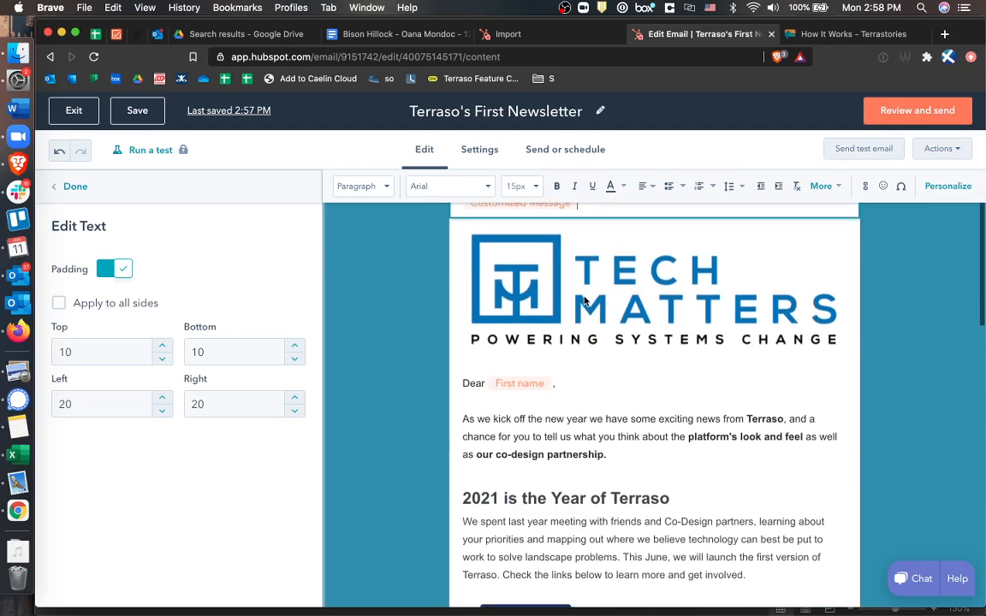
scroll(586, 300, down, 5)
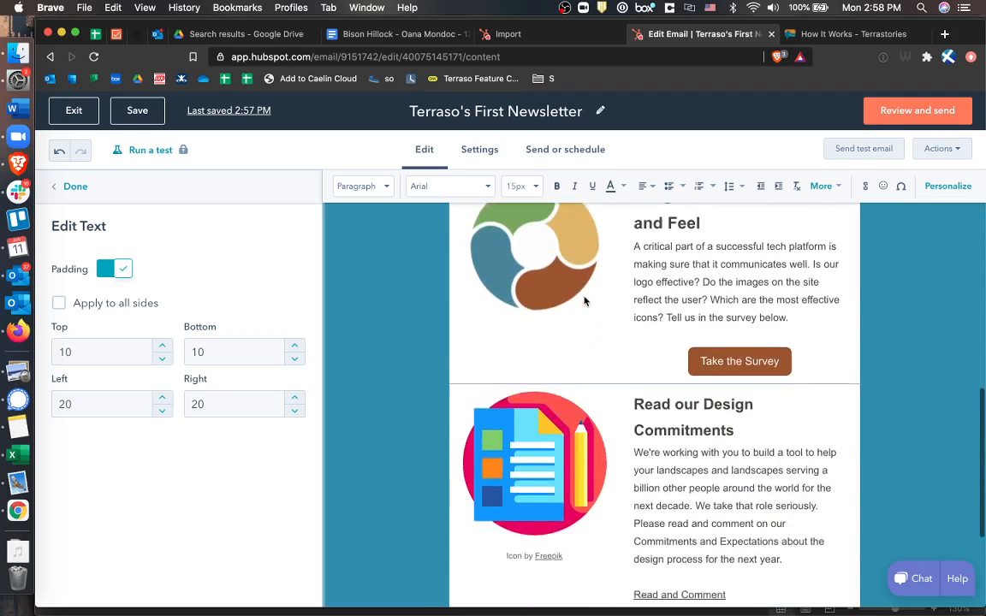
scroll(585, 300, up, 15)
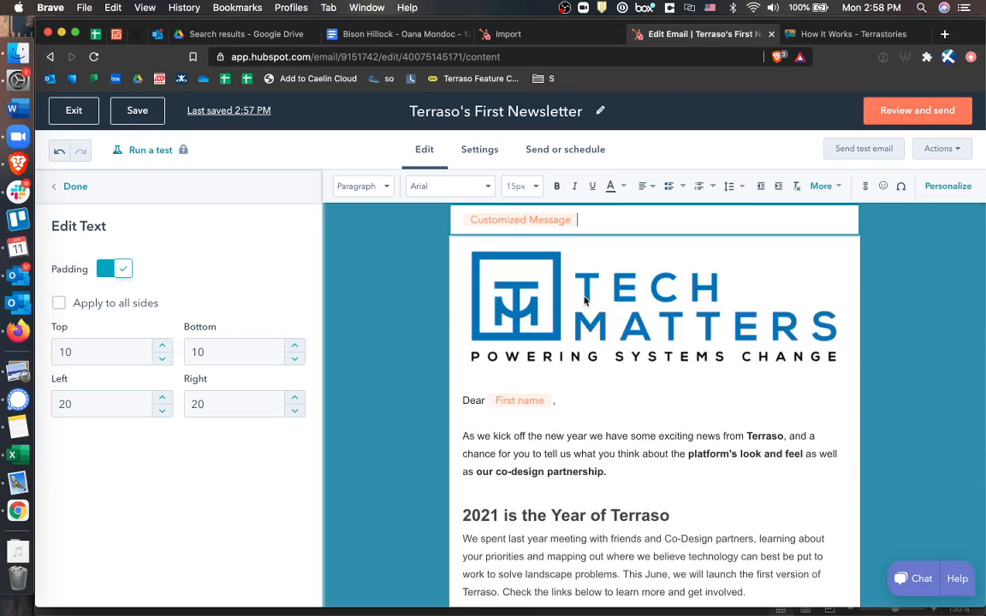